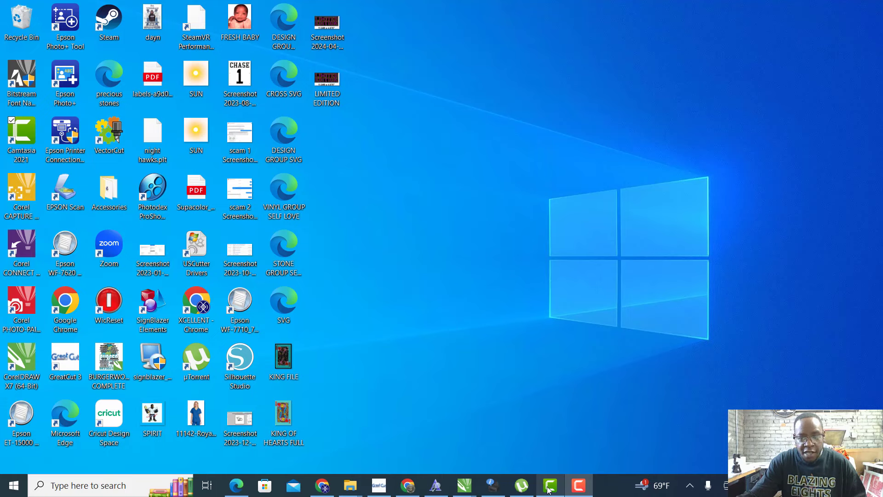
Restore the Untitled-1 CorelDRAW drawing window from the taskbar
{"action": "left_click", "coordinate": [465, 486]}
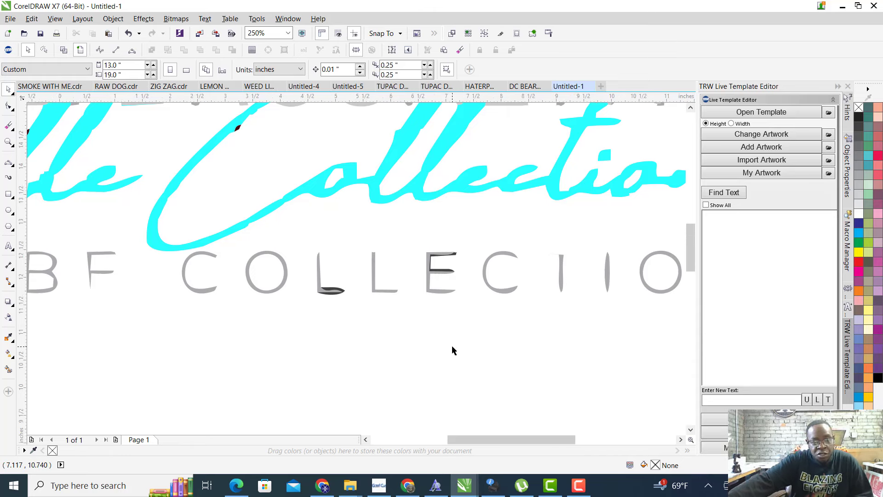
Zoom out to view the whole THE BROOKLYN Elle Collection logo
{"action": "scroll", "coordinate": [465, 301], "scroll_direction": "down", "scroll_amount": 4}
{"action": "scroll", "coordinate": [483, 299], "scroll_direction": "up", "scroll_amount": 3}
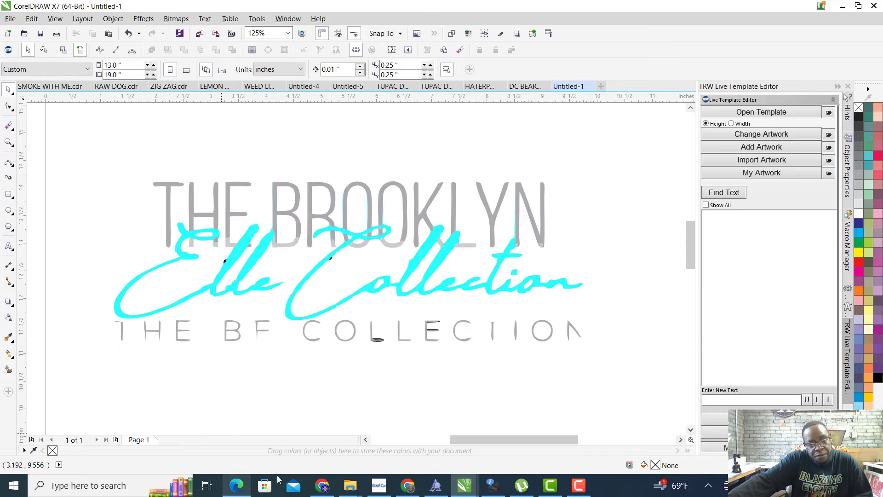
{"action": "left_click", "coordinate": [407, 485]}
Drag the Messenger reference logo image into the drawing and position it below the cyan logo
{"action": "left_click_drag", "start_coordinate": [52, 182], "coordinate": [56, 183]}
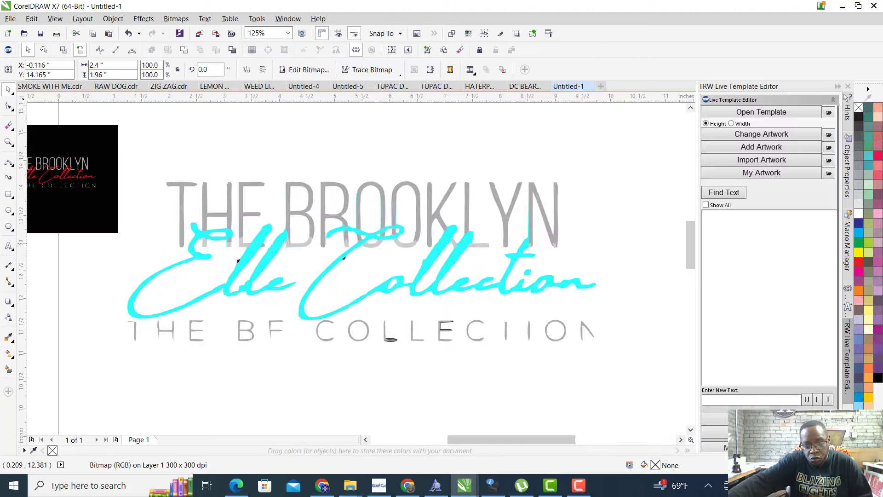
{"action": "scroll", "coordinate": [87, 138], "scroll_direction": "down", "scroll_amount": 2}
{"action": "left_click", "coordinate": [83, 147]}
{"action": "left_click_drag", "start_coordinate": [82, 147], "coordinate": [433, 420]}
{"action": "scroll", "coordinate": [179, 320], "scroll_direction": "down", "scroll_amount": 2}
{"action": "scroll", "coordinate": [180, 318], "scroll_direction": "up", "scroll_amount": 2}
{"action": "scroll", "coordinate": [305, 336], "scroll_direction": "down", "scroll_amount": 1}
Scale the reference logo bitmap up to 482.4%, about 11.58 x 9.46 inches
{"action": "scroll", "coordinate": [306, 336], "scroll_direction": "up", "scroll_amount": 1}
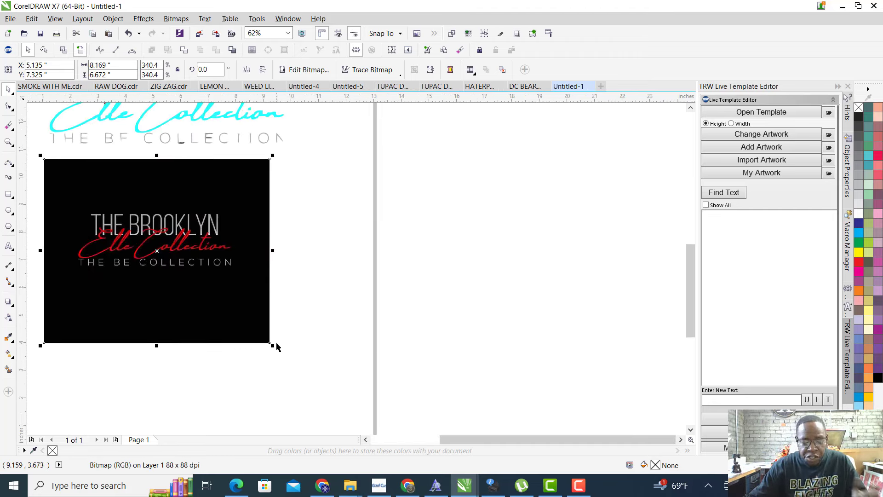
{"action": "left_click_drag", "start_coordinate": [276, 349], "coordinate": [374, 420]}
{"action": "scroll", "coordinate": [265, 238], "scroll_direction": "up", "scroll_amount": 6}
{"action": "scroll", "coordinate": [265, 238], "scroll_direction": "up", "scroll_amount": 3}
{"action": "scroll", "coordinate": [268, 268], "scroll_direction": "down", "scroll_amount": 9}
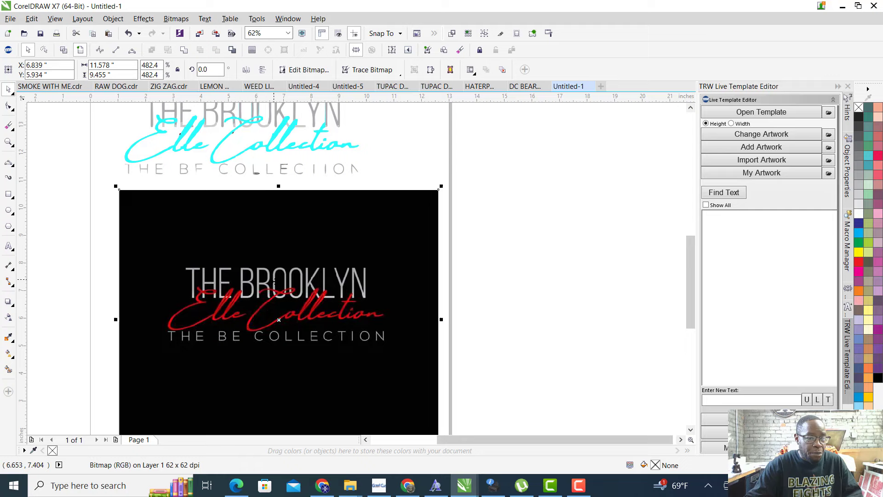
Zoom in and out on the reference lettering to inspect its pixelation
{"action": "left_click", "coordinate": [529, 236]}
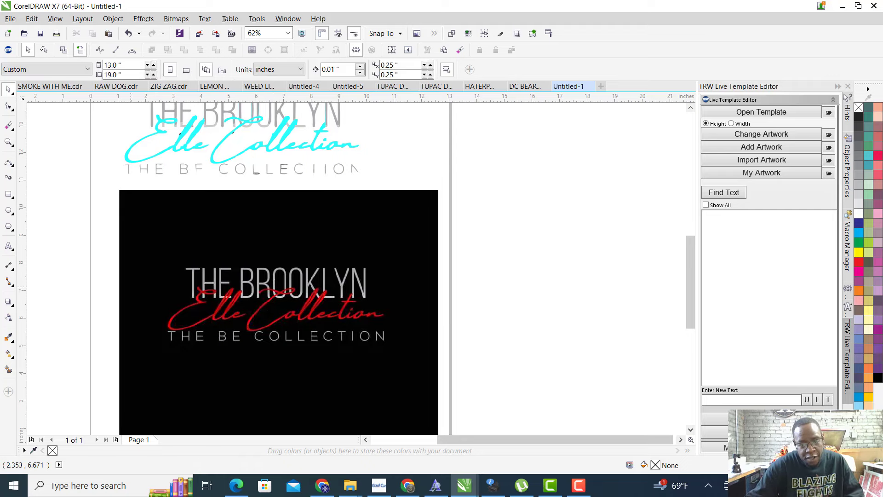
{"action": "scroll", "coordinate": [295, 310], "scroll_direction": "up", "scroll_amount": 4}
{"action": "scroll", "coordinate": [316, 312], "scroll_direction": "down", "scroll_amount": 4}
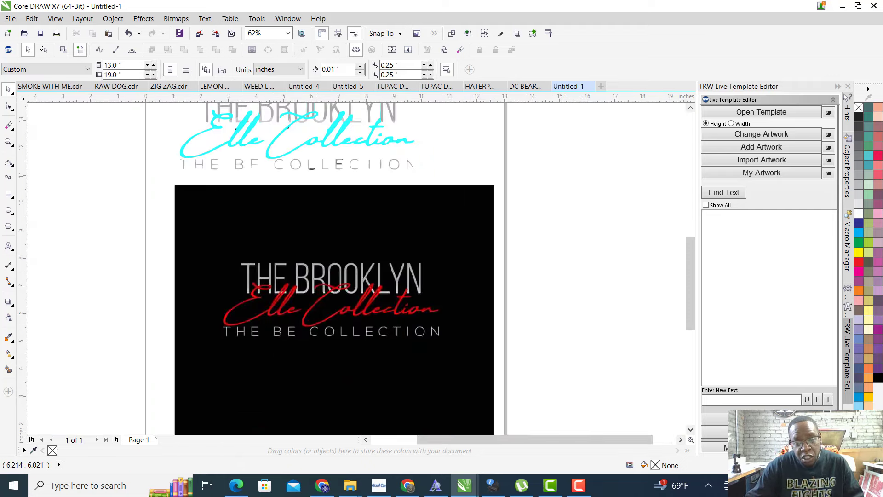
{"action": "scroll", "coordinate": [317, 313], "scroll_direction": "up", "scroll_amount": 4}
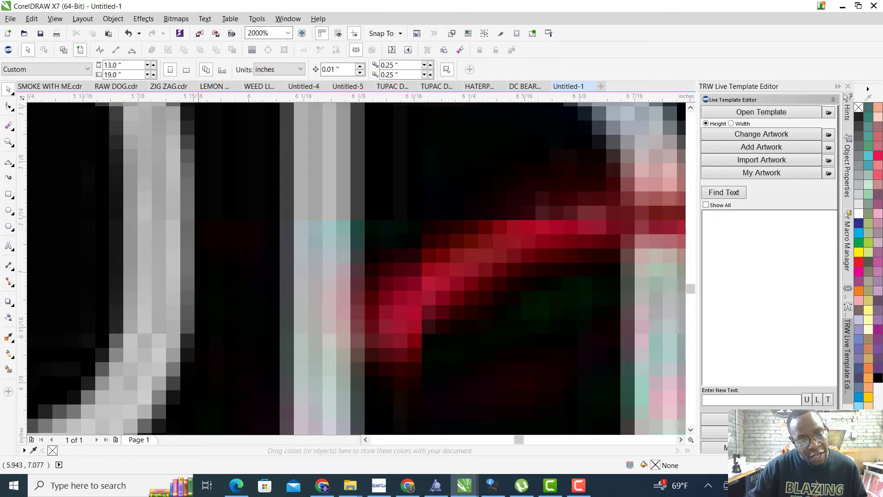
{"action": "scroll", "coordinate": [197, 205], "scroll_direction": "down", "scroll_amount": 6}
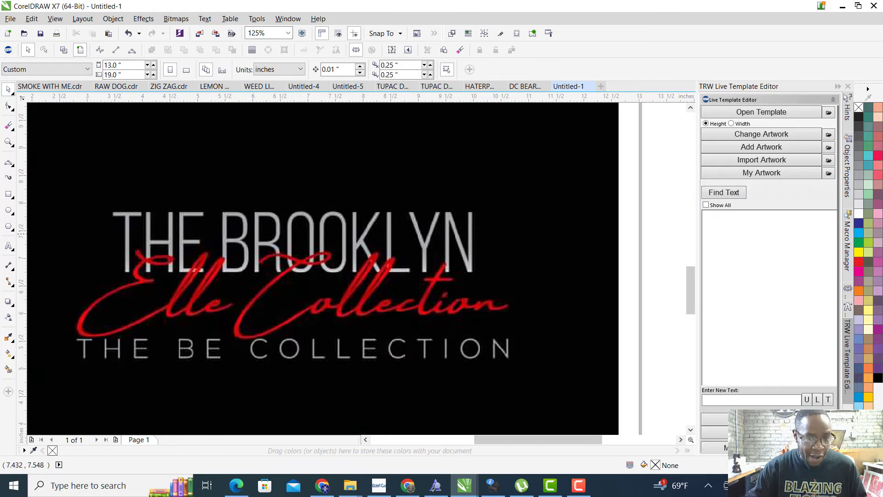
{"action": "scroll", "coordinate": [295, 237], "scroll_direction": "up", "scroll_amount": 4}
{"action": "scroll", "coordinate": [92, 237], "scroll_direction": "up", "scroll_amount": 2}
{"action": "scroll", "coordinate": [380, 254], "scroll_direction": "down", "scroll_amount": 4}
{"action": "scroll", "coordinate": [243, 338], "scroll_direction": "up", "scroll_amount": 4}
{"action": "scroll", "coordinate": [264, 321], "scroll_direction": "down", "scroll_amount": 2}
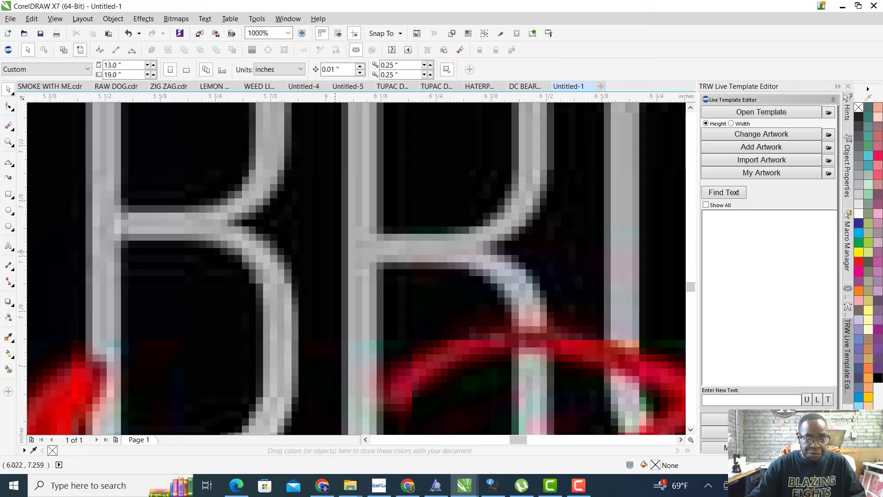
{"action": "scroll", "coordinate": [335, 260], "scroll_direction": "down", "scroll_amount": 6}
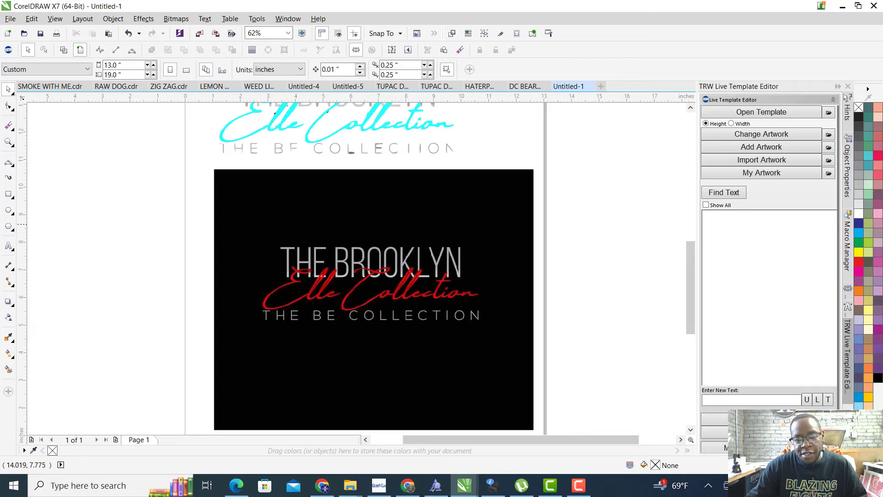
Select the reference bitmap, check it at closer zoom, then deselect it
{"action": "left_click", "coordinate": [506, 391]}
{"action": "scroll", "coordinate": [528, 405], "scroll_direction": "down", "scroll_amount": 1}
{"action": "scroll", "coordinate": [450, 363], "scroll_direction": "up", "scroll_amount": 1}
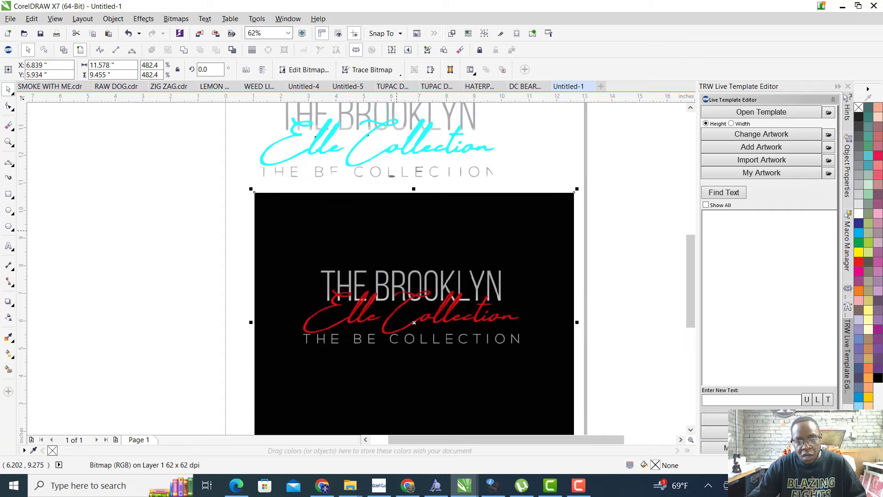
{"action": "left_click", "coordinate": [149, 223]}
Outline-trace the reference bitmap as Clipart and ungroup all the traced curves
{"action": "right_click", "coordinate": [423, 258]}
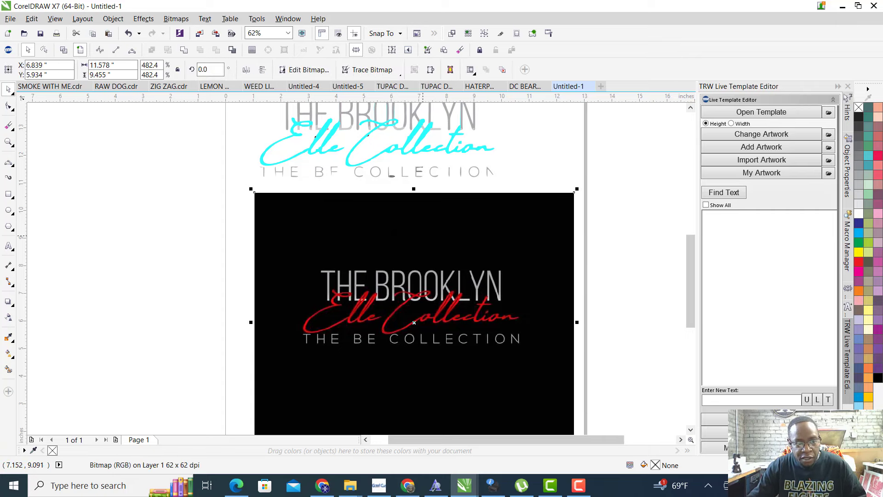
{"action": "mouse_move", "coordinate": [520, 229]}
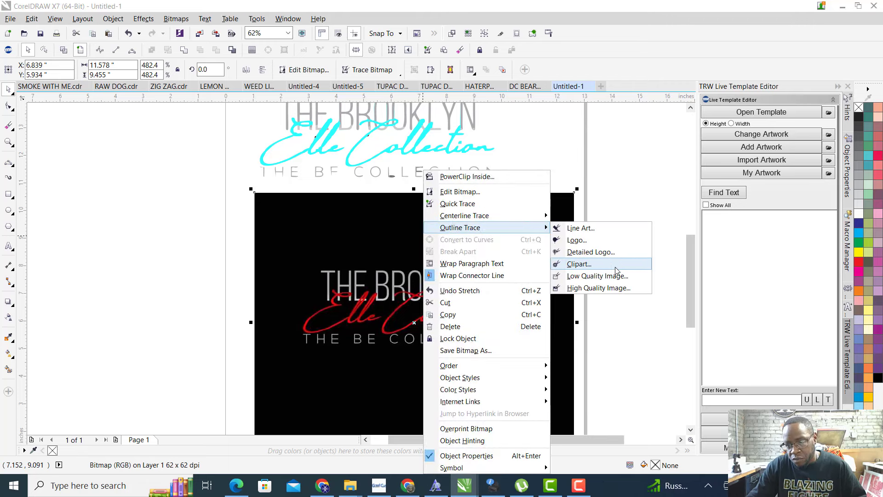
{"action": "left_click", "coordinate": [580, 264]}
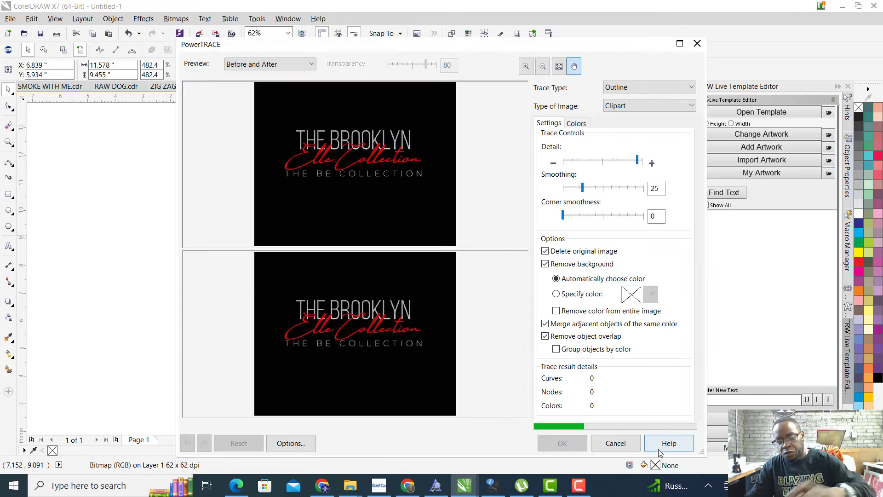
{"action": "left_click", "coordinate": [562, 444]}
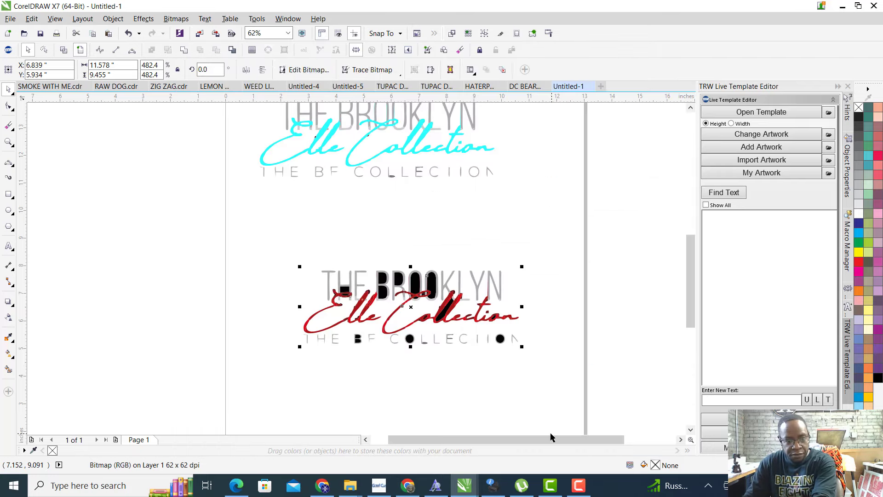
{"action": "right_click", "coordinate": [430, 278]}
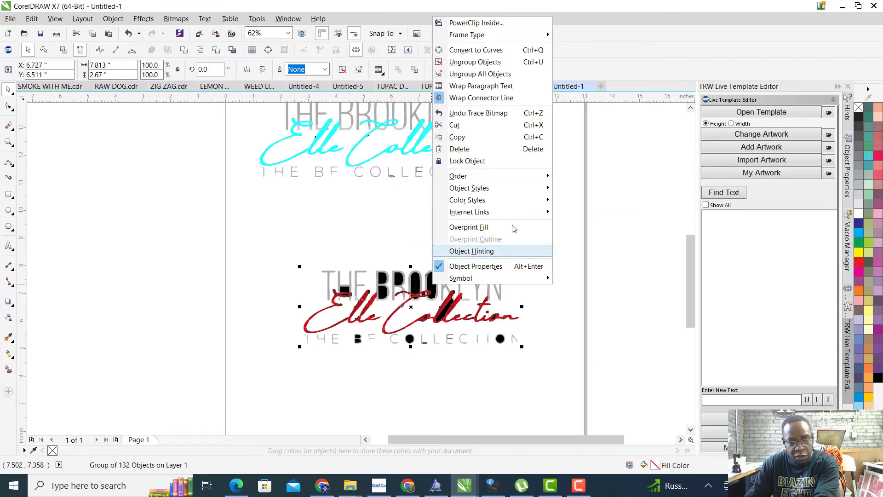
{"action": "left_click", "coordinate": [483, 79]}
Select all black filler shapes in BROOKLYN by colour and delete them
{"action": "left_click", "coordinate": [430, 281]}
{"action": "scroll", "coordinate": [441, 286], "scroll_direction": "up", "scroll_amount": 2}
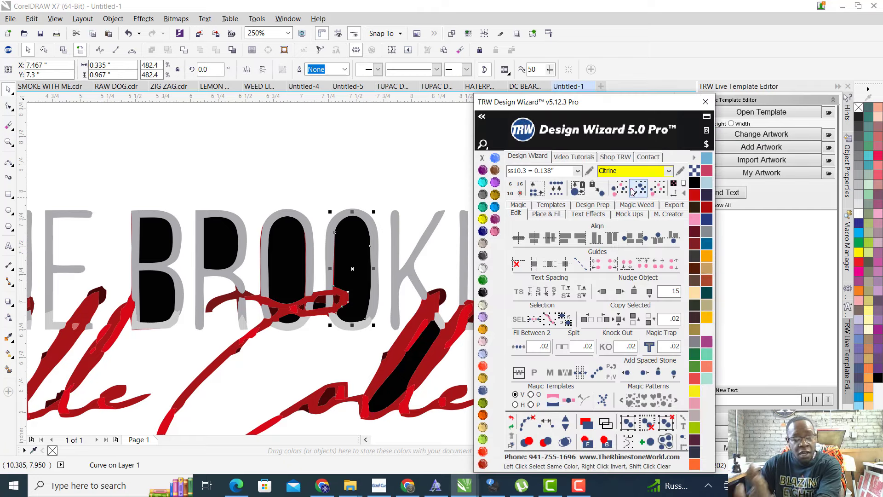
{"action": "left_click", "coordinate": [640, 188]}
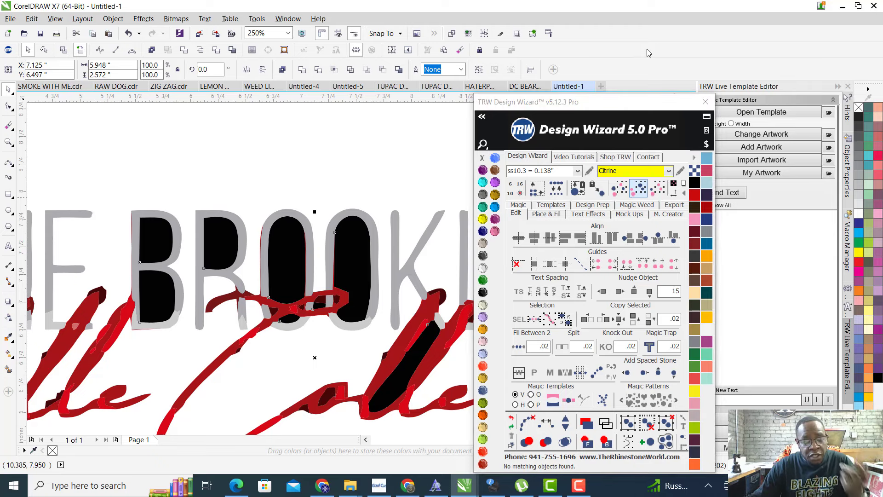
{"action": "key", "text": "Delete"}
{"action": "scroll", "coordinate": [237, 294], "scroll_direction": "down", "scroll_amount": 5}
{"action": "scroll", "coordinate": [323, 324], "scroll_direction": "up", "scroll_amount": 2}
{"action": "scroll", "coordinate": [274, 294], "scroll_direction": "up", "scroll_amount": 4}
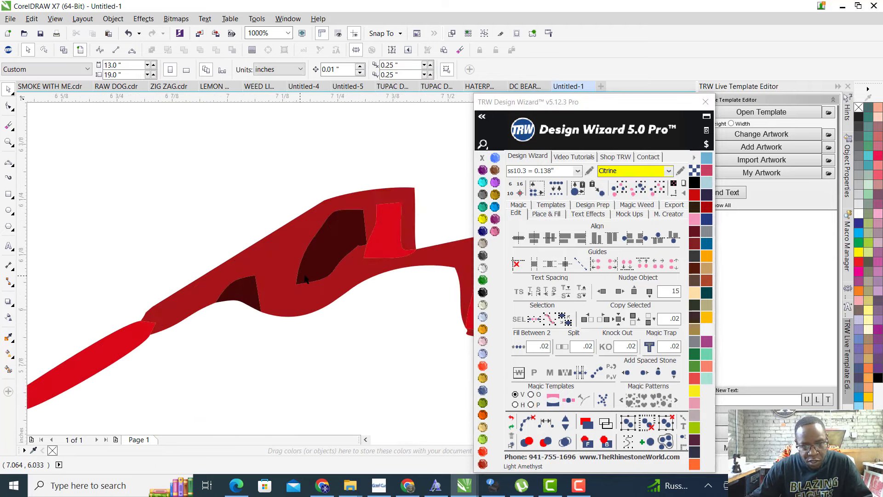
Select a small dark patch in the C and zoom to inspect it
{"action": "left_click", "coordinate": [349, 249]}
{"action": "scroll", "coordinate": [410, 296], "scroll_direction": "down", "scroll_amount": 4}
{"action": "scroll", "coordinate": [410, 260], "scroll_direction": "up", "scroll_amount": 4}
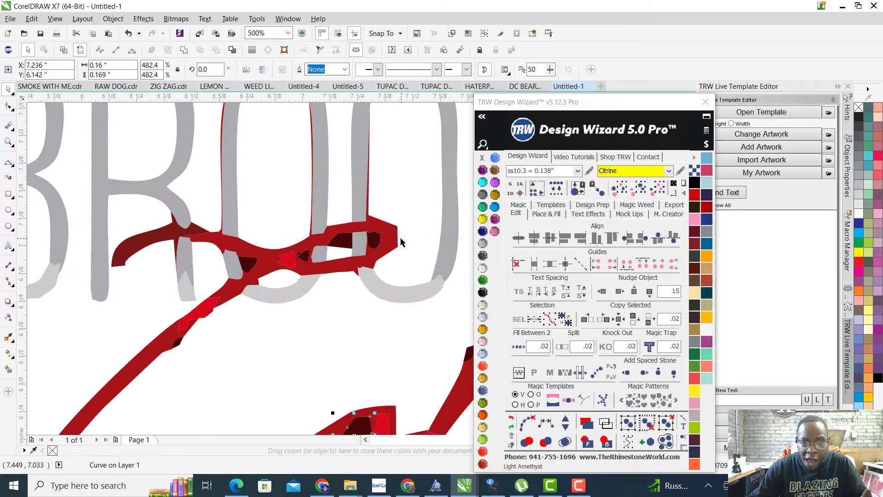
{"action": "scroll", "coordinate": [379, 238], "scroll_direction": "down", "scroll_amount": 2}
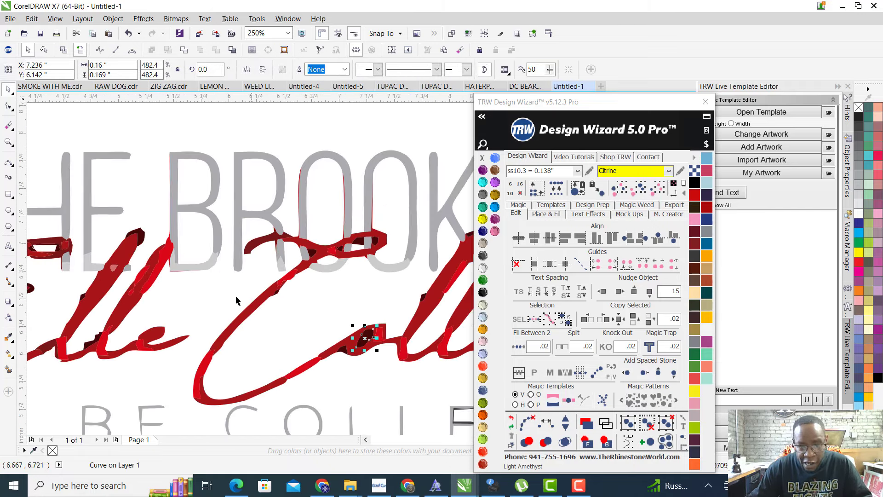
{"action": "scroll", "coordinate": [221, 272], "scroll_direction": "down", "scroll_amount": 1}
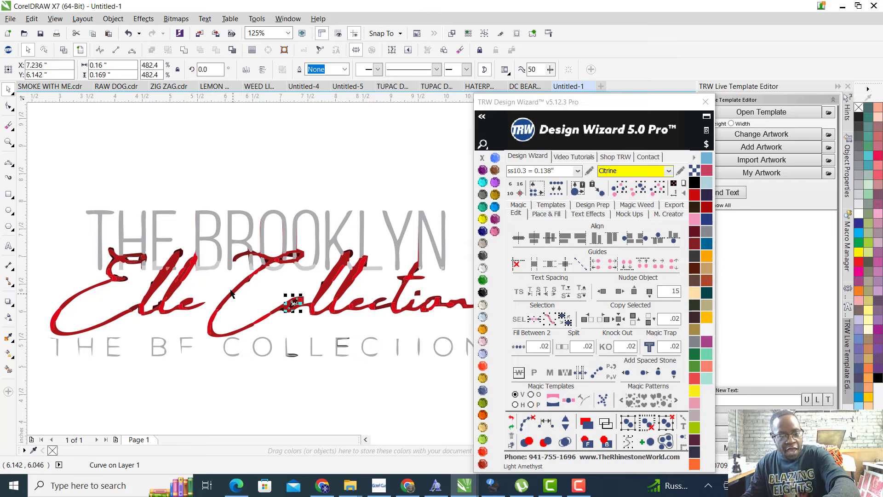
{"action": "scroll", "coordinate": [76, 273], "scroll_direction": "up", "scroll_amount": 6}
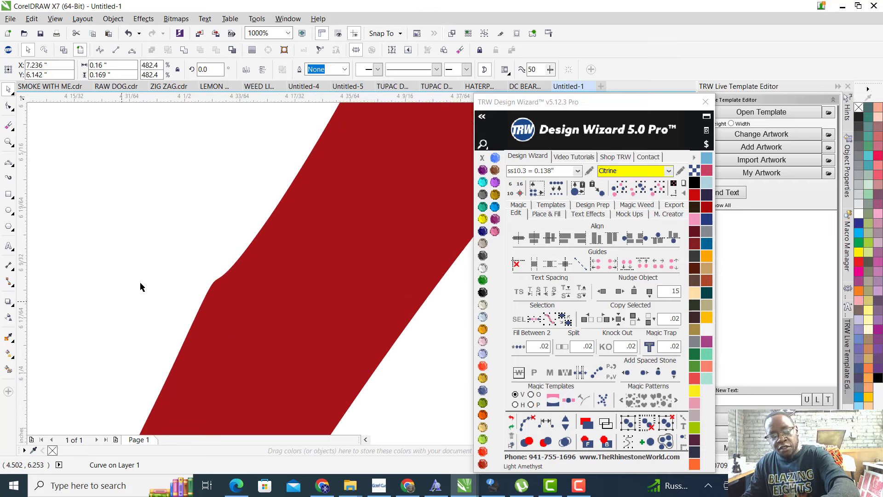
{"action": "scroll", "coordinate": [240, 260], "scroll_direction": "down", "scroll_amount": 8}
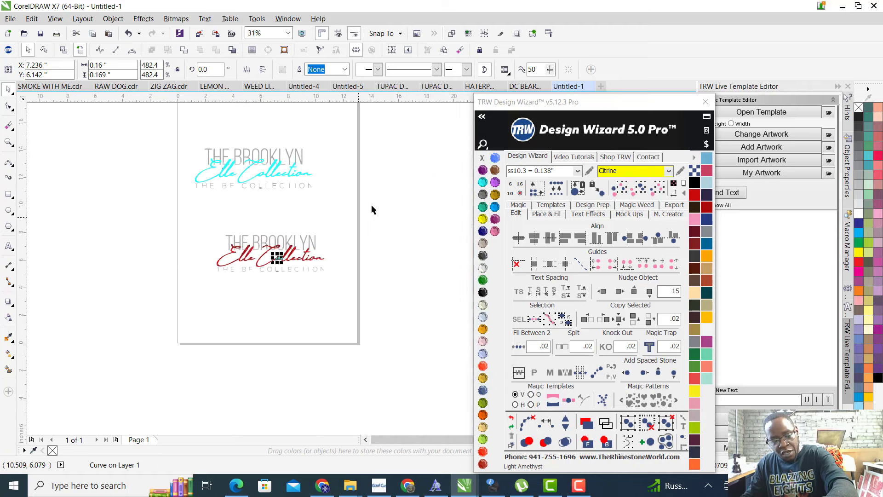
Check a small dark leftover curve near the script and release the selection
{"action": "left_click", "coordinate": [376, 204]}
{"action": "scroll", "coordinate": [294, 197], "scroll_direction": "up", "scroll_amount": 3}
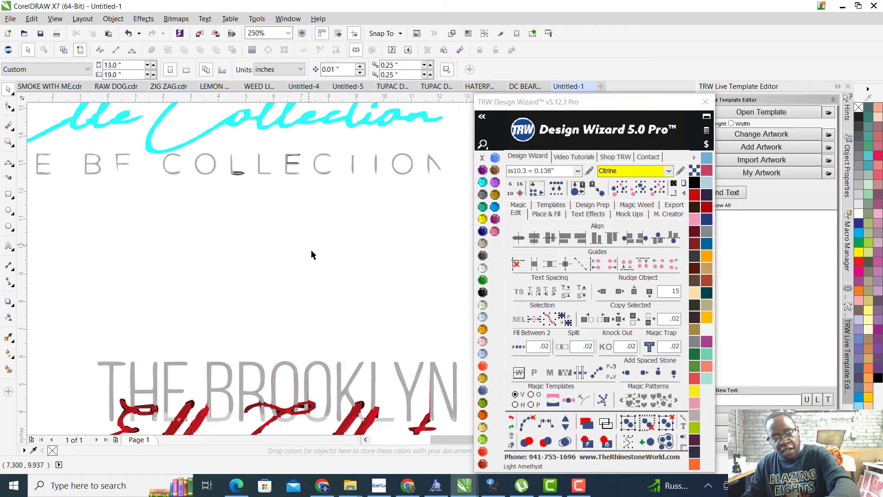
{"action": "scroll", "coordinate": [313, 255], "scroll_direction": "down", "scroll_amount": 3}
{"action": "scroll", "coordinate": [322, 257], "scroll_direction": "up", "scroll_amount": 6}
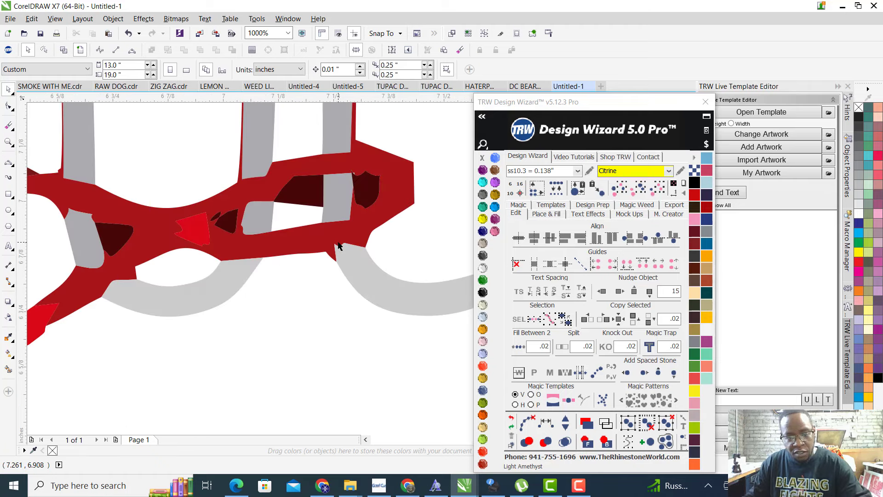
{"action": "scroll", "coordinate": [321, 225], "scroll_direction": "down", "scroll_amount": 2}
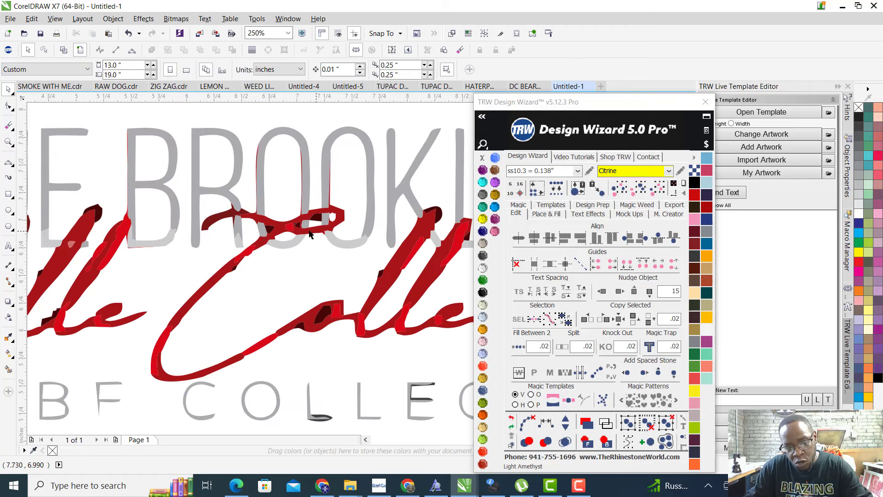
{"action": "scroll", "coordinate": [317, 220], "scroll_direction": "up", "scroll_amount": 2}
{"action": "scroll", "coordinate": [317, 220], "scroll_direction": "up", "scroll_amount": 1}
{"action": "scroll", "coordinate": [318, 220], "scroll_direction": "down", "scroll_amount": 2}
{"action": "scroll", "coordinate": [317, 226], "scroll_direction": "up", "scroll_amount": 2}
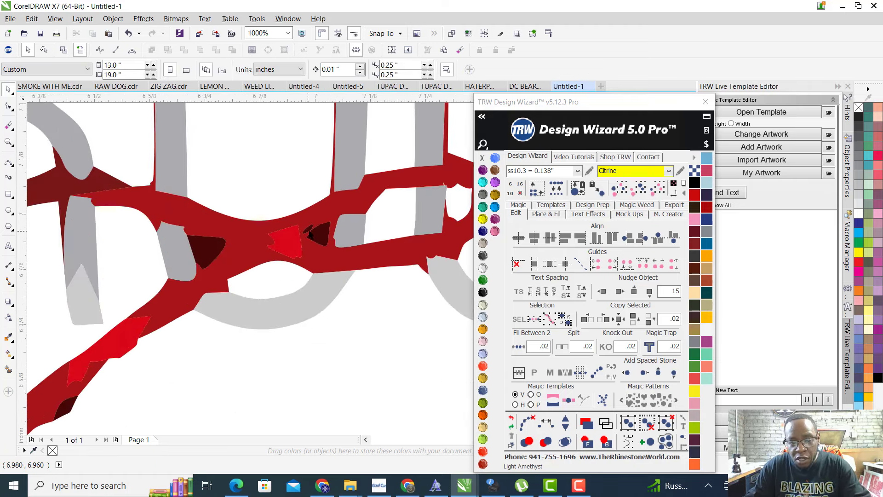
{"action": "left_click", "coordinate": [317, 236]}
{"action": "key", "text": "Escape"}
Marquee-select the red pieces of the first script stroke and Combine them into one curve
{"action": "scroll", "coordinate": [150, 268], "scroll_direction": "down", "scroll_amount": 3}
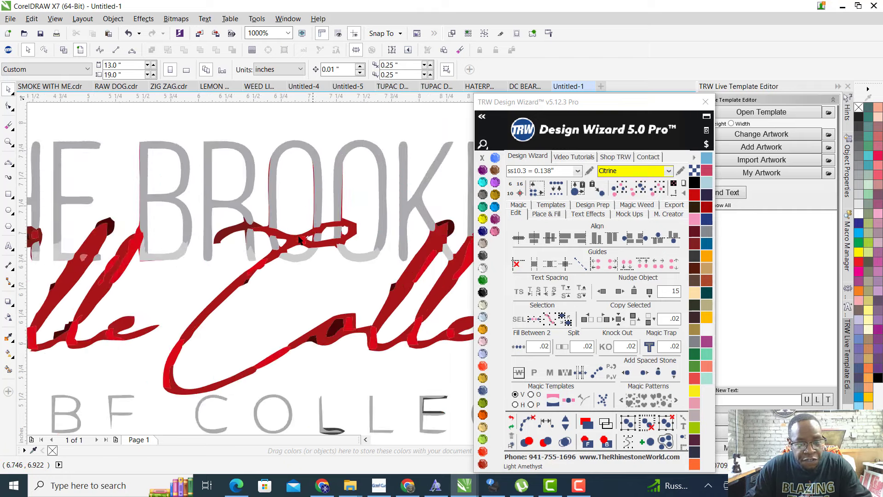
{"action": "scroll", "coordinate": [152, 258], "scroll_direction": "up", "scroll_amount": 3}
{"action": "scroll", "coordinate": [175, 214], "scroll_direction": "down", "scroll_amount": 2}
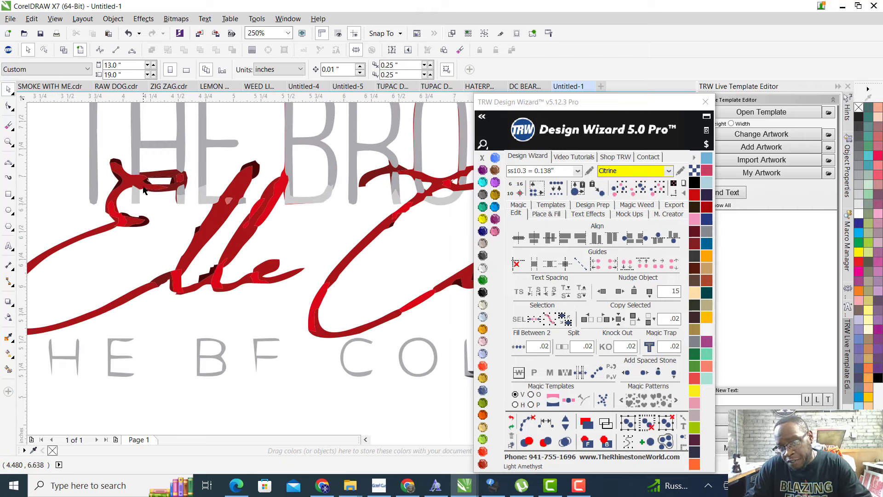
{"action": "scroll", "coordinate": [152, 184], "scroll_direction": "up", "scroll_amount": 3}
{"action": "scroll", "coordinate": [146, 168], "scroll_direction": "down", "scroll_amount": 4}
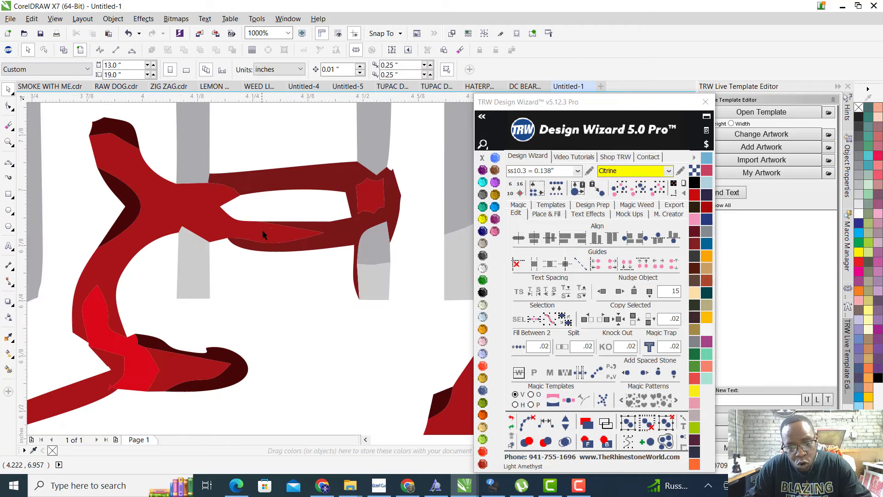
{"action": "scroll", "coordinate": [218, 231], "scroll_direction": "up", "scroll_amount": 3}
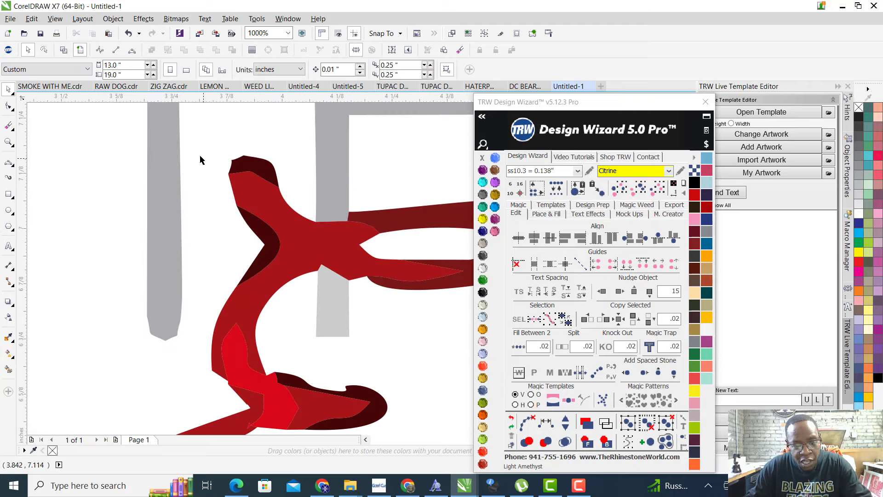
{"action": "mouse_move", "coordinate": [193, 144]}
{"action": "left_mouse_down"}
{"action": "mouse_move", "coordinate": [203, 193]}
{"action": "mouse_move", "coordinate": [325, 329]}
{"action": "mouse_move", "coordinate": [318, 328]}
{"action": "left_mouse_up"}
{"action": "right_click", "coordinate": [311, 235]}
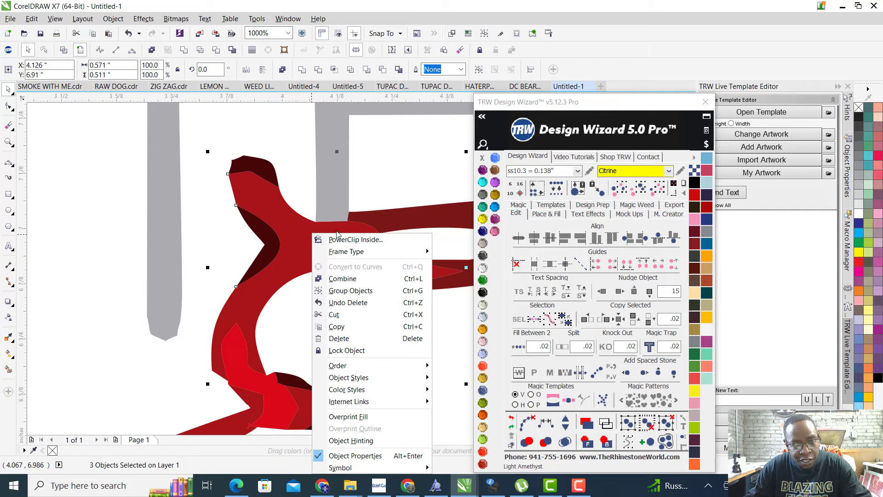
{"action": "left_click", "coordinate": [350, 277]}
Select the red script curve and zoom out to check the 110-curve traced artwork
{"action": "scroll", "coordinate": [303, 326], "scroll_direction": "down", "scroll_amount": 8}
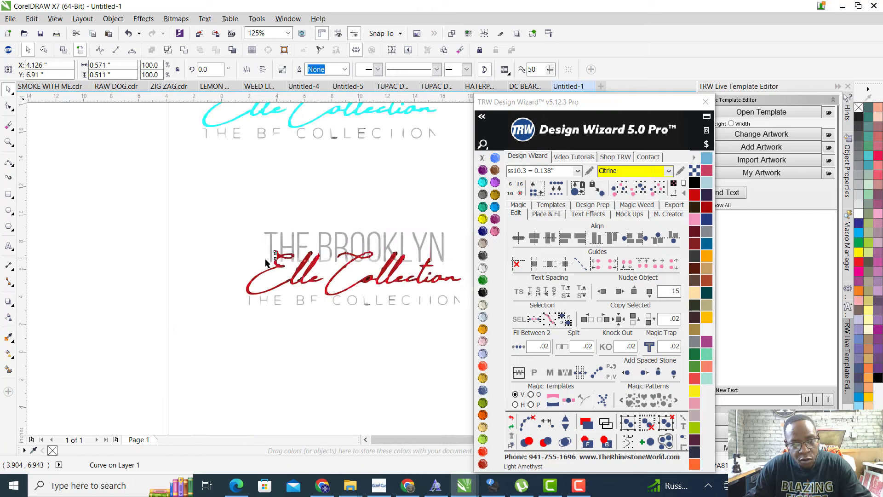
{"action": "scroll", "coordinate": [304, 326], "scroll_direction": "up", "scroll_amount": 8}
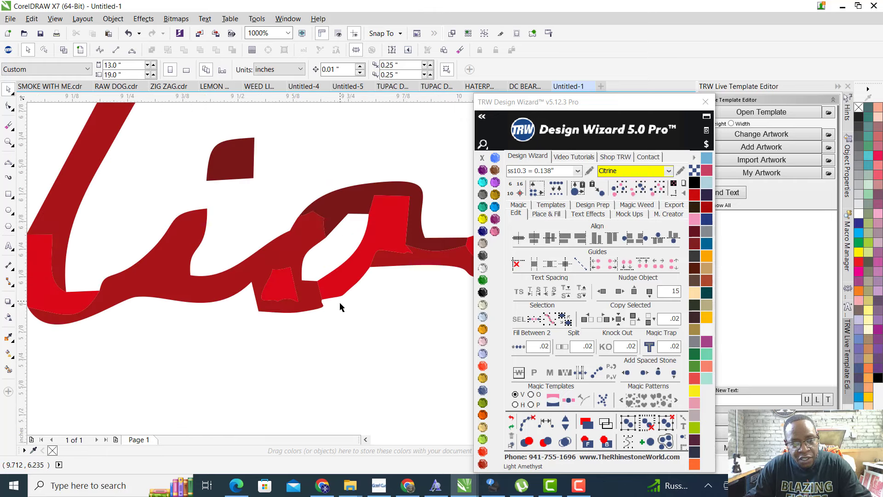
{"action": "scroll", "coordinate": [339, 305], "scroll_direction": "down", "scroll_amount": 3}
{"action": "left_click", "coordinate": [366, 327]}
{"action": "scroll", "coordinate": [369, 278], "scroll_direction": "up", "scroll_amount": 2}
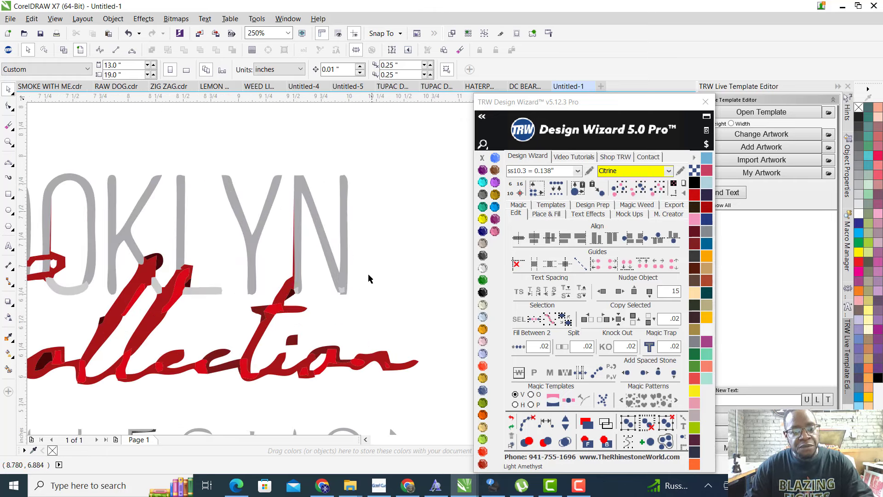
{"action": "scroll", "coordinate": [418, 325], "scroll_direction": "down", "scroll_amount": 2}
{"action": "left_click", "coordinate": [333, 280]}
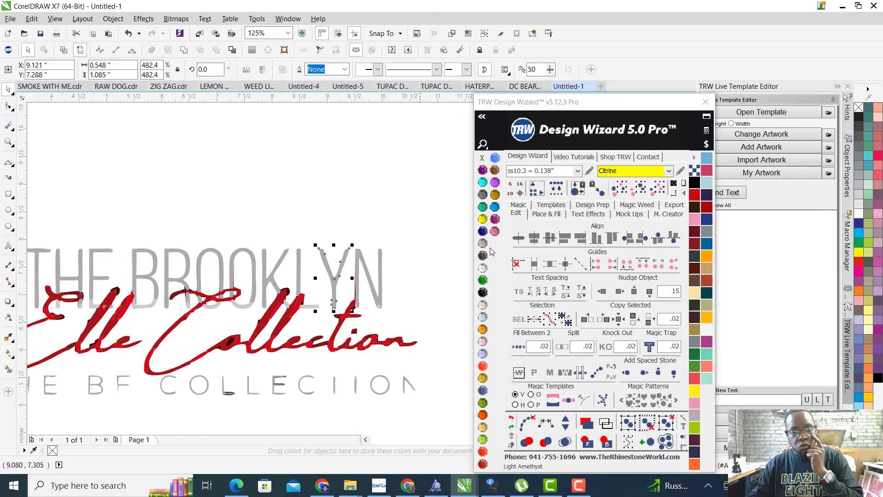
{"action": "scroll", "coordinate": [307, 322], "scroll_direction": "down", "scroll_amount": 6}
{"action": "scroll", "coordinate": [307, 322], "scroll_direction": "up", "scroll_amount": 10}
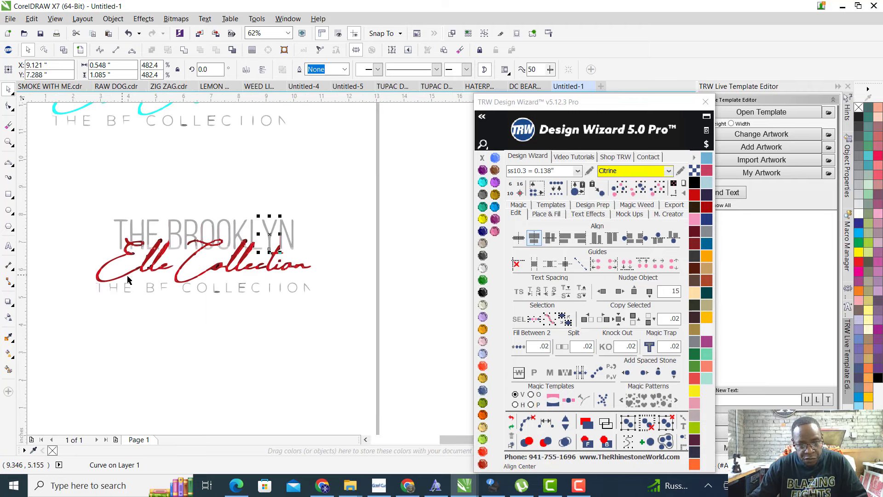
{"action": "scroll", "coordinate": [307, 362], "scroll_direction": "down", "scroll_amount": 4}
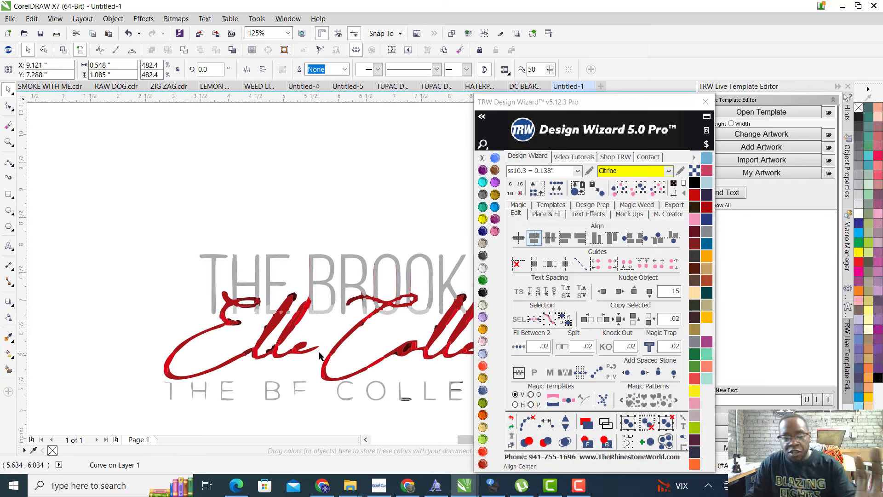
Select the red design and move it up-left to sit just beneath the cyan logo
{"action": "left_click_drag", "start_coordinate": [162, 272], "coordinate": [466, 423]}
{"action": "left_click_drag", "start_coordinate": [299, 304], "coordinate": [272, 247]}
{"action": "scroll", "coordinate": [304, 252], "scroll_direction": "down", "scroll_amount": 4}
{"action": "scroll", "coordinate": [303, 252], "scroll_direction": "up", "scroll_amount": 6}
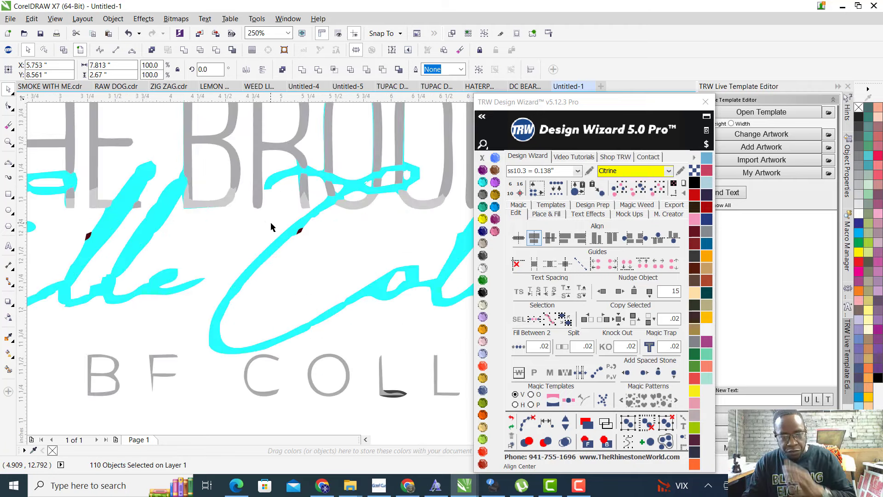
{"action": "scroll", "coordinate": [370, 234], "scroll_direction": "down", "scroll_amount": 2}
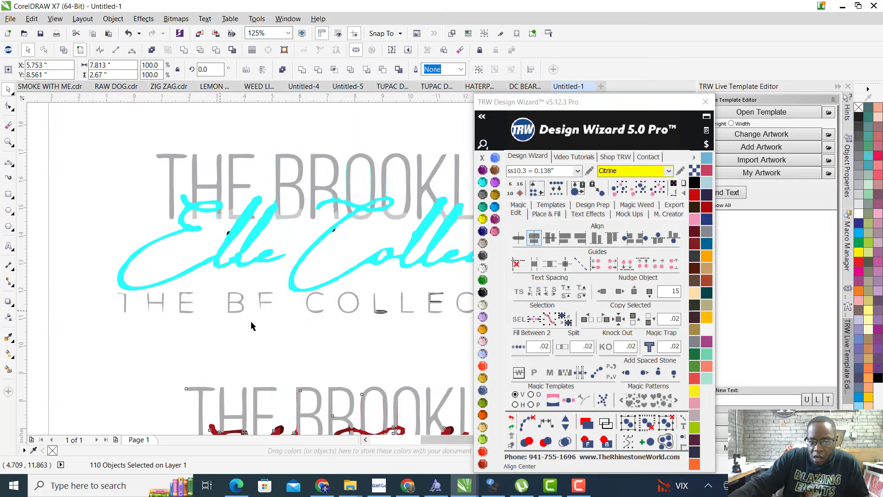
{"action": "scroll", "coordinate": [253, 328], "scroll_direction": "down", "scroll_amount": 1}
{"action": "scroll", "coordinate": [297, 316], "scroll_direction": "down", "scroll_amount": 1}
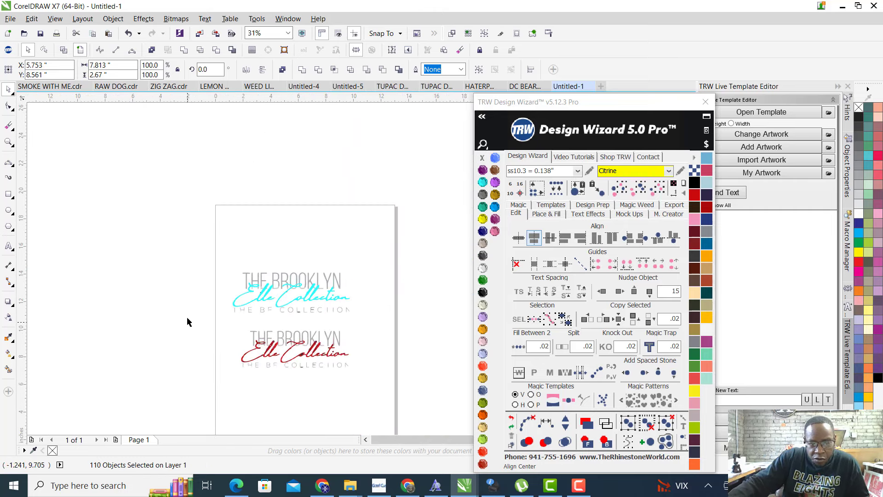
Marquee-select the whole red Elle Collection design again
{"action": "left_click_drag", "start_coordinate": [191, 317], "coordinate": [372, 405]}
{"action": "scroll", "coordinate": [378, 313], "scroll_direction": "up", "scroll_amount": 1}
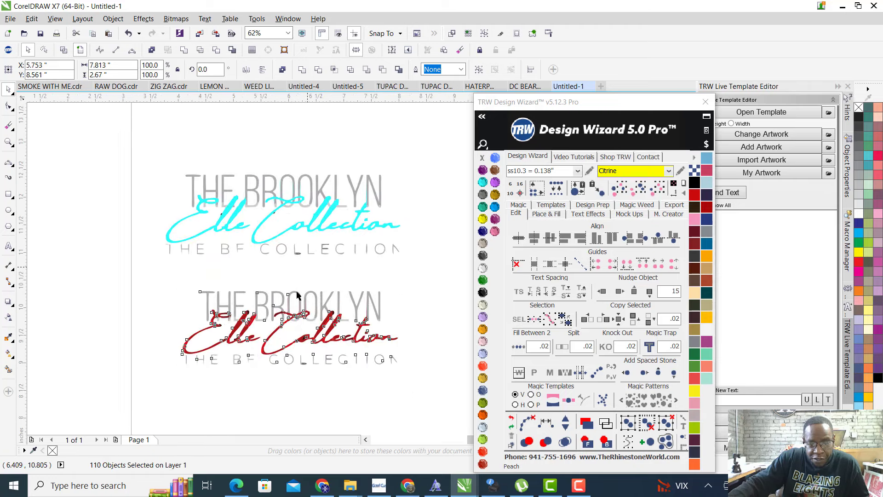
{"action": "scroll", "coordinate": [378, 313], "scroll_direction": "up", "scroll_amount": 2}
{"action": "scroll", "coordinate": [378, 314], "scroll_direction": "down", "scroll_amount": 3}
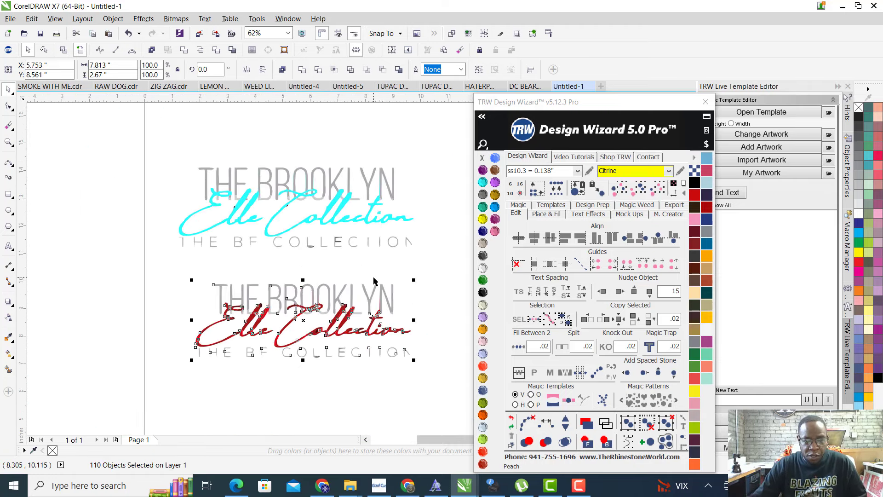
Delete the red copy and shift the cyan script aside to the left
{"action": "key", "text": "Delete"}
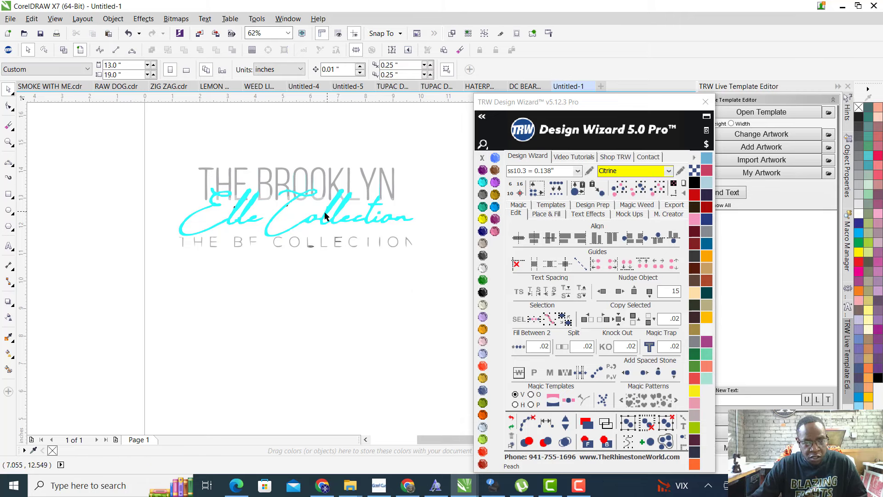
{"action": "left_click", "coordinate": [329, 216]}
{"action": "left_click", "coordinate": [620, 286]}
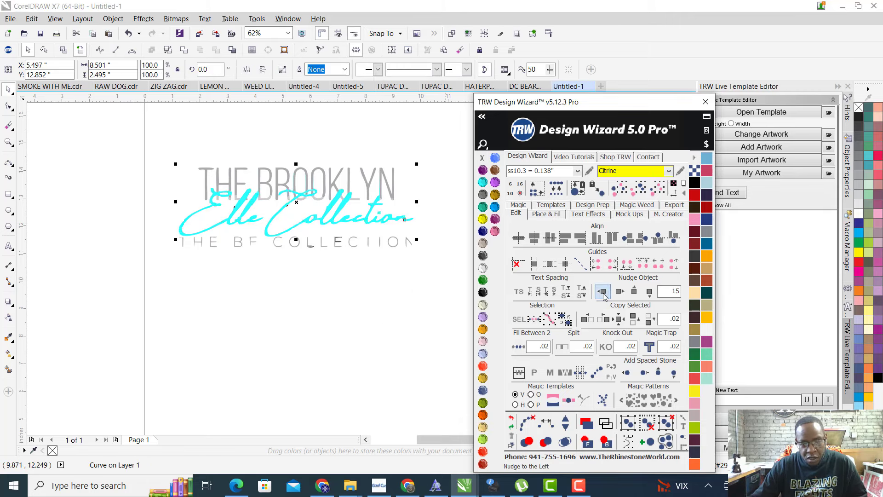
Combine the THE BF COLLECTION letters into a single curve
{"action": "left_click_drag", "start_coordinate": [154, 218], "coordinate": [462, 294]}
{"action": "scroll", "coordinate": [369, 239], "scroll_direction": "up", "scroll_amount": 2}
{"action": "scroll", "coordinate": [368, 239], "scroll_direction": "up", "scroll_amount": 5}
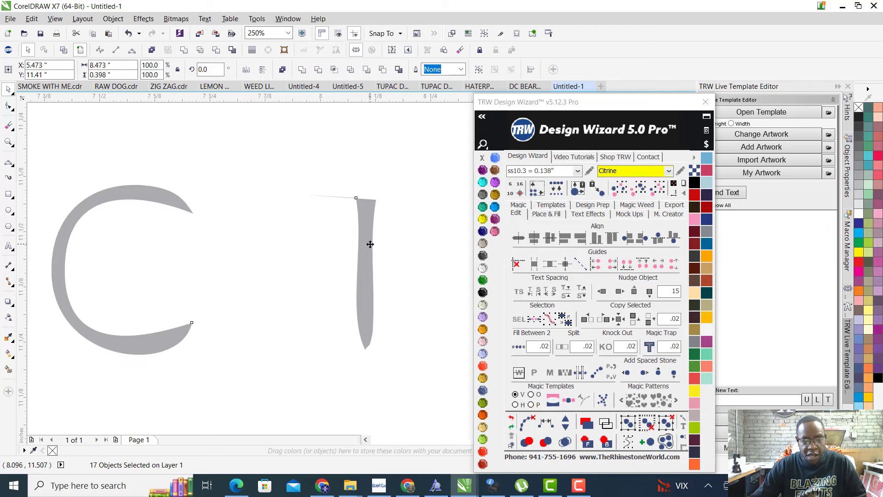
{"action": "right_click", "coordinate": [365, 248]}
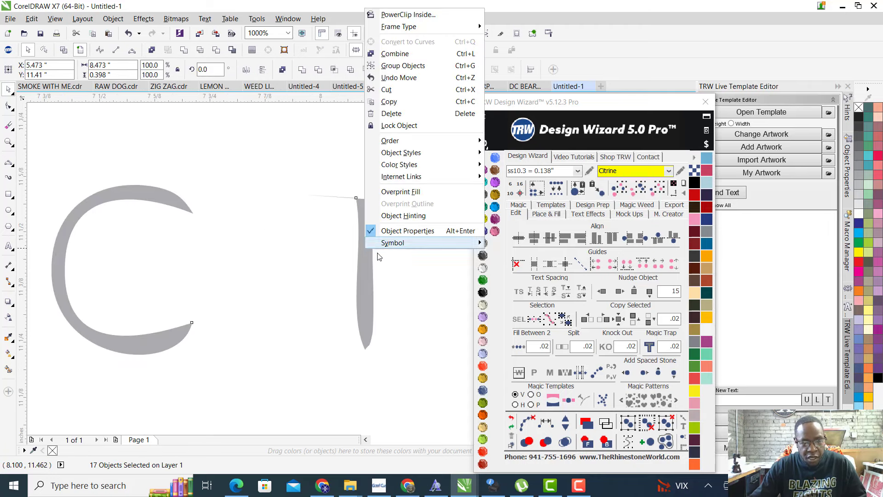
{"action": "left_click", "coordinate": [401, 54]}
{"action": "scroll", "coordinate": [404, 269], "scroll_direction": "down", "scroll_amount": 6}
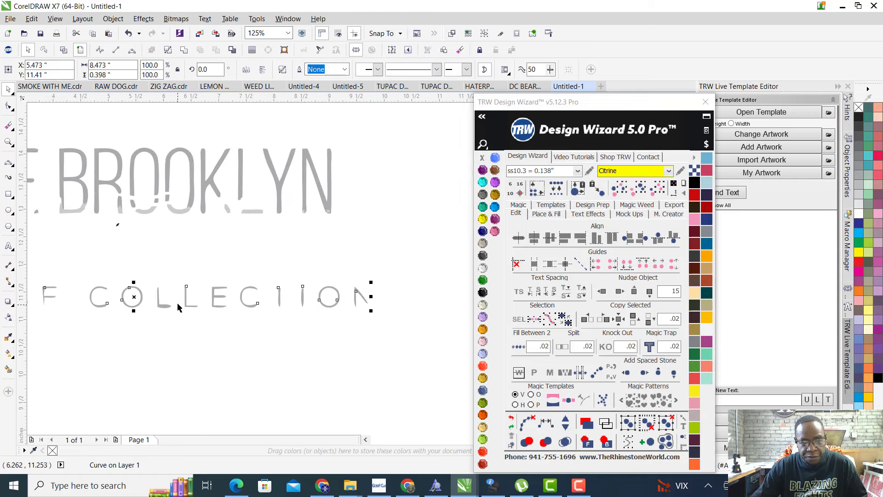
{"action": "scroll", "coordinate": [253, 315], "scroll_direction": "down", "scroll_amount": 3}
{"action": "scroll", "coordinate": [180, 309], "scroll_direction": "up", "scroll_amount": 3}
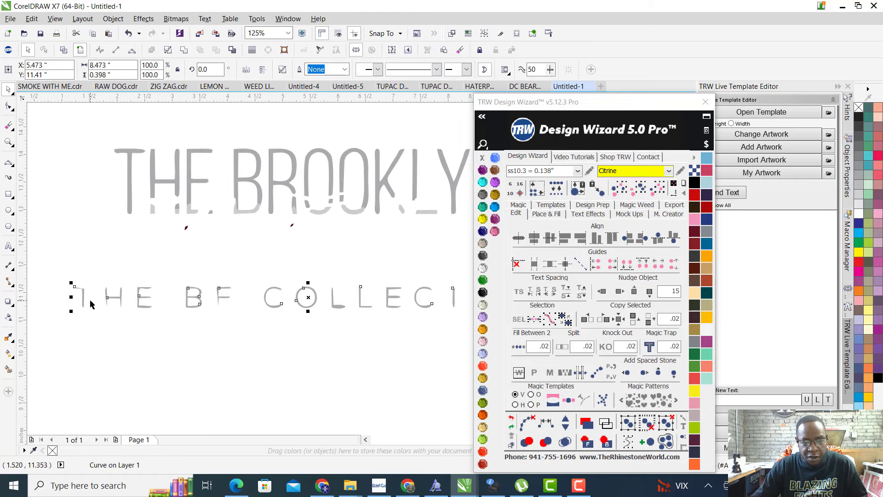
Combine the THE BROOKLYN letters into a single curve
{"action": "scroll", "coordinate": [369, 298], "scroll_direction": "down", "scroll_amount": 2}
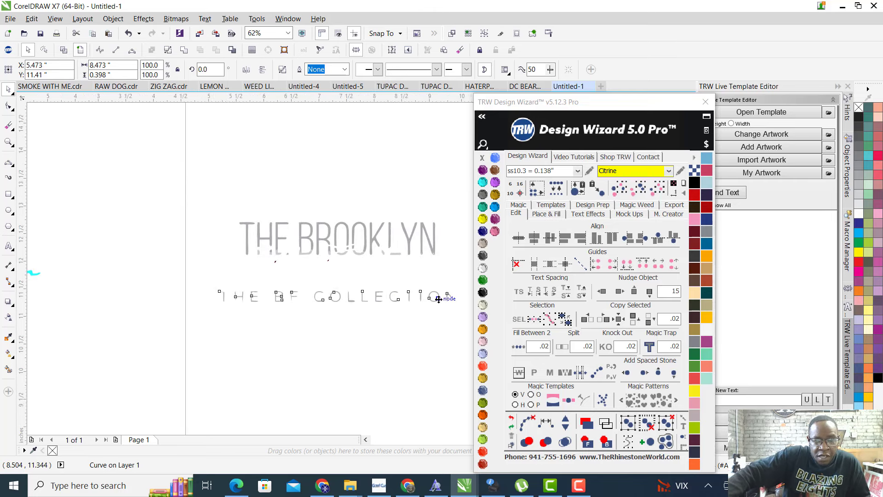
{"action": "scroll", "coordinate": [347, 284], "scroll_direction": "up", "scroll_amount": 4}
{"action": "scroll", "coordinate": [347, 284], "scroll_direction": "down", "scroll_amount": 2}
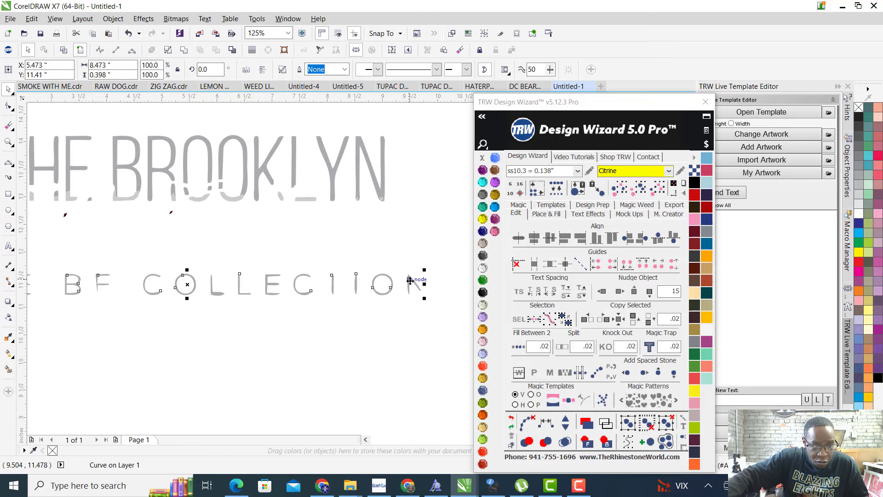
{"action": "scroll", "coordinate": [401, 290], "scroll_direction": "down", "scroll_amount": 3}
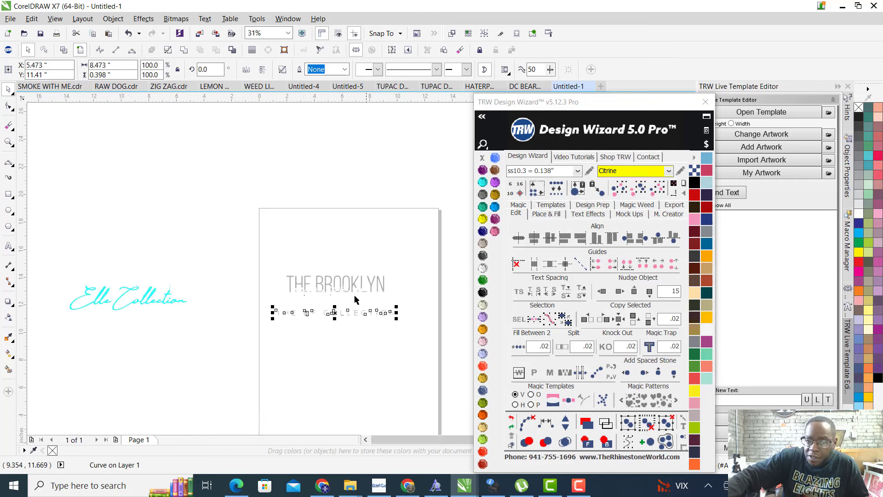
{"action": "scroll", "coordinate": [302, 293], "scroll_direction": "up", "scroll_amount": 3}
{"action": "left_click_drag", "start_coordinate": [95, 157], "coordinate": [466, 257]}
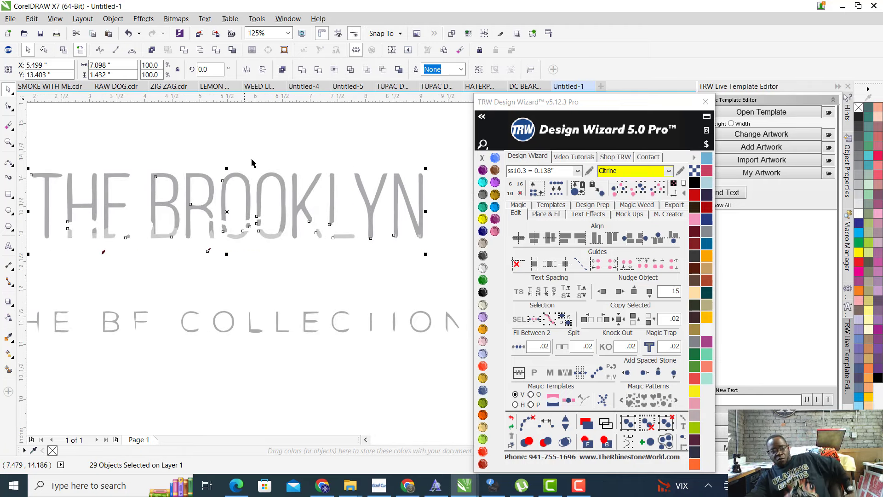
{"action": "right_click", "coordinate": [296, 210]}
{"action": "left_click", "coordinate": [317, 252]}
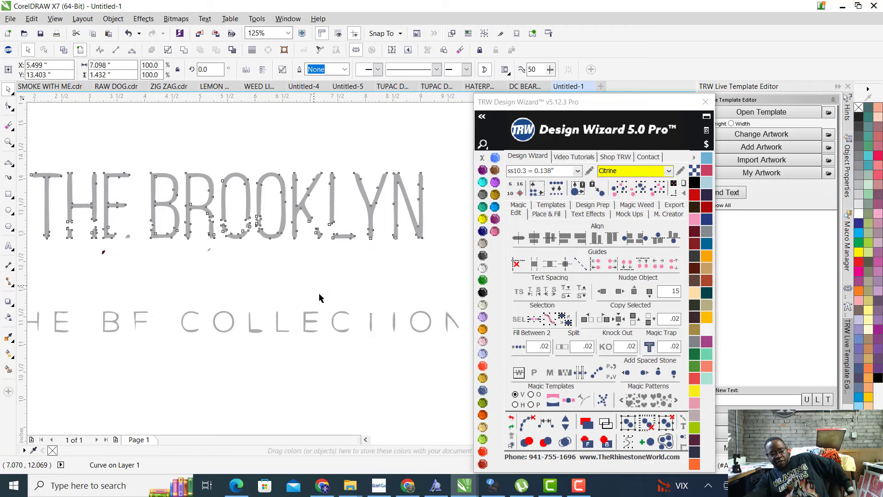
{"action": "scroll", "coordinate": [338, 329], "scroll_direction": "down", "scroll_amount": 5}
{"action": "left_click", "coordinate": [338, 332]}
Nudge the cyan Elle Collection script back onto the page over the grey lettering
{"action": "scroll", "coordinate": [298, 331], "scroll_direction": "up", "scroll_amount": 2}
{"action": "scroll", "coordinate": [238, 322], "scroll_direction": "down", "scroll_amount": 2}
{"action": "left_click", "coordinate": [157, 311]}
{"action": "left_click", "coordinate": [620, 293]}
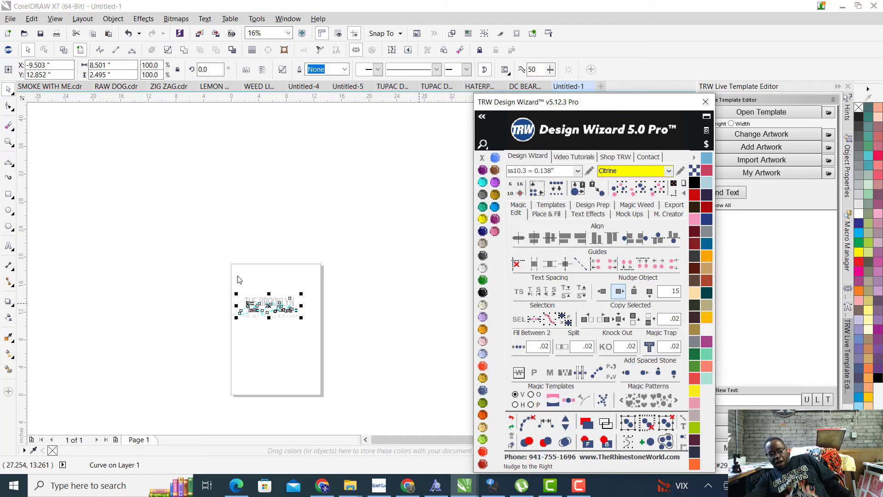
{"action": "left_click", "coordinate": [256, 274]}
{"action": "scroll", "coordinate": [279, 306], "scroll_direction": "up", "scroll_amount": 7}
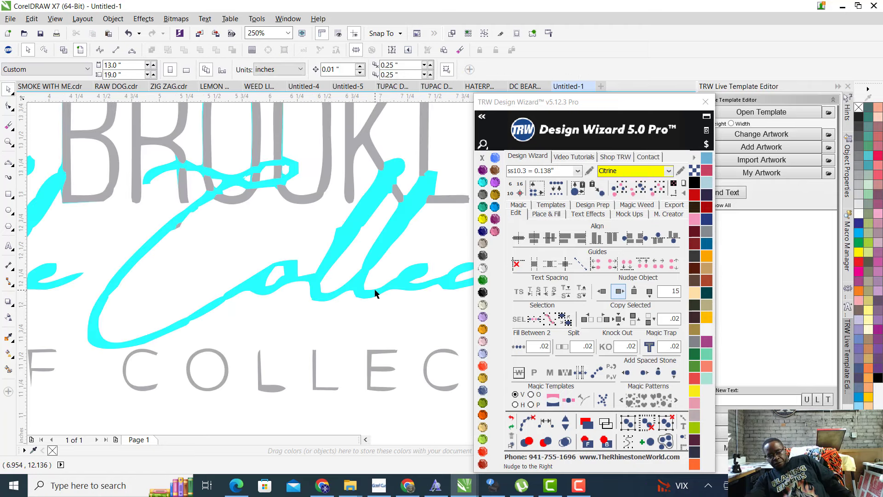
Set the rhinestone colour to Sapphire and the stone size to ss06.2 (0.106")
{"action": "left_click", "coordinate": [495, 157]}
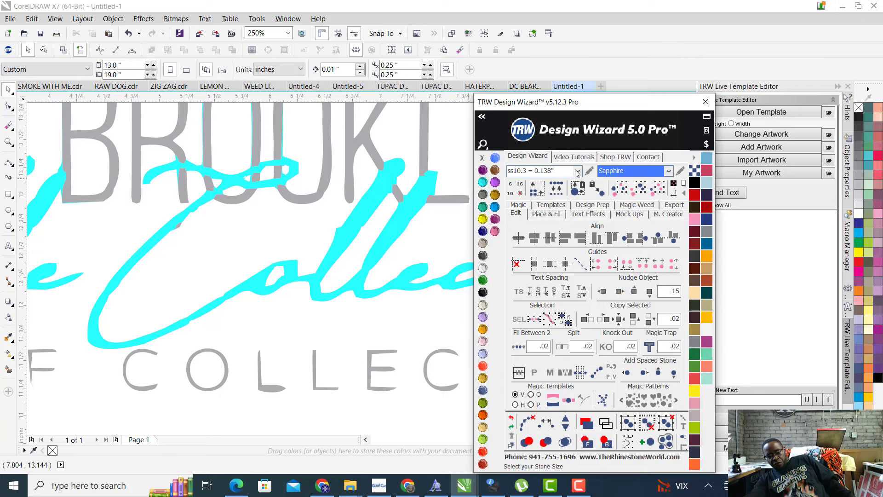
{"action": "left_click", "coordinate": [578, 171]}
{"action": "left_click", "coordinate": [533, 180]}
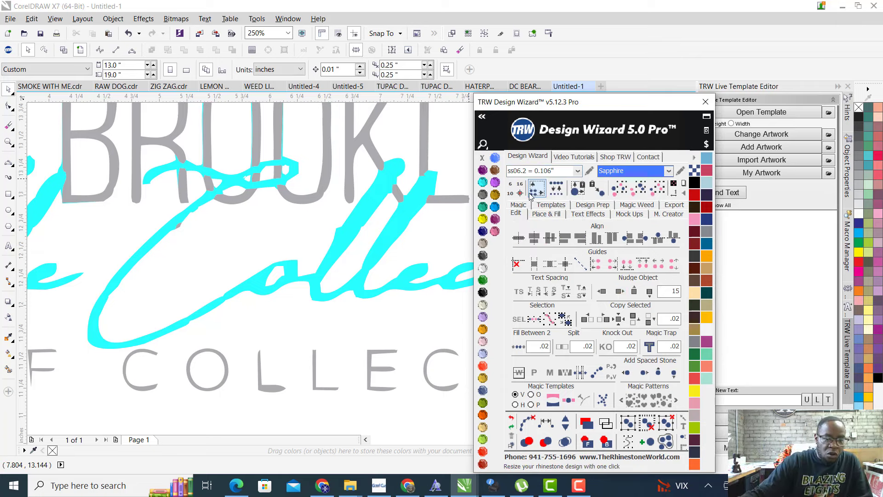
Select the cyan script and use Break Stones in Place & Fill to get individual stones
{"action": "left_click", "coordinate": [352, 231]}
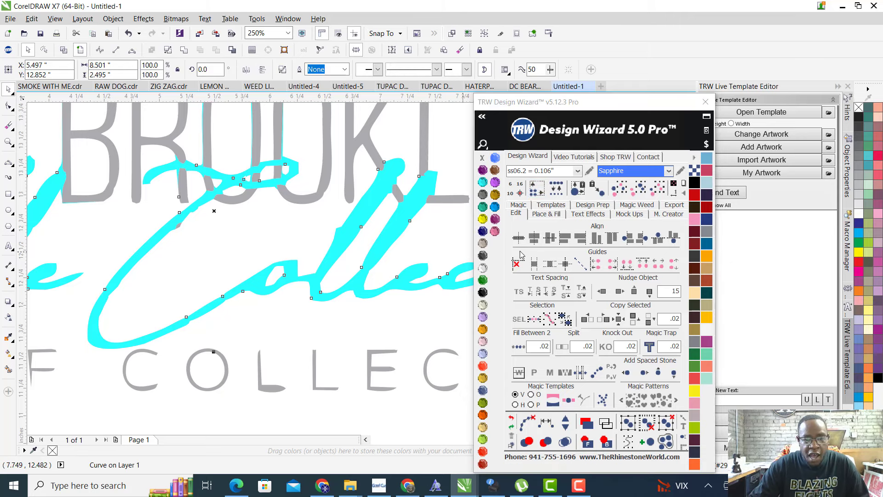
{"action": "left_click", "coordinate": [554, 213]}
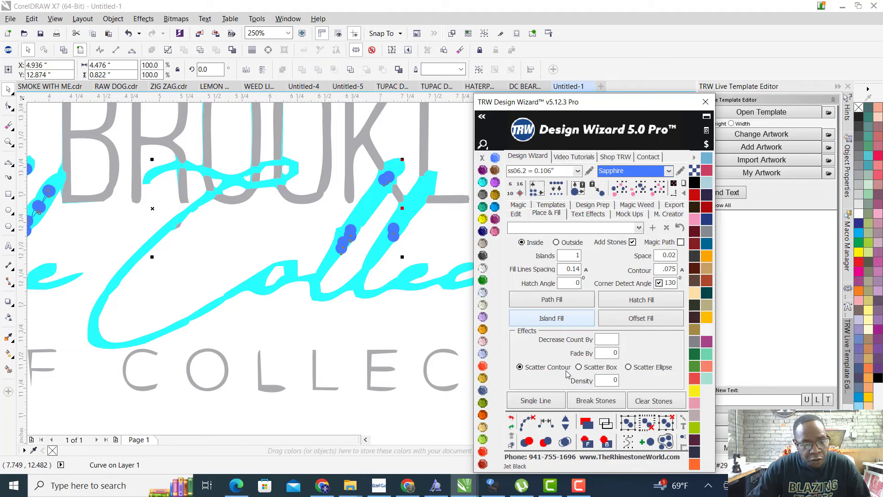
{"action": "left_click", "coordinate": [594, 398]}
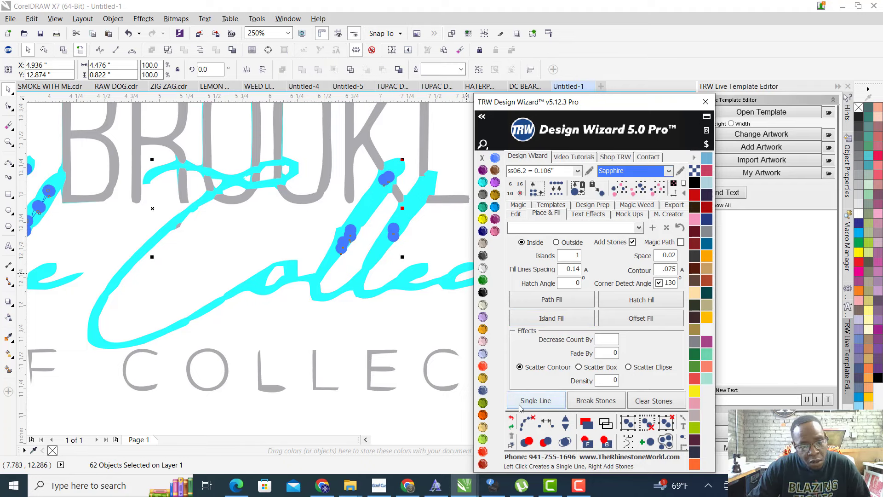
Merge the overlapping stones with the TRW Design Wizard, then clear the selection
{"action": "left_click", "coordinate": [567, 443]}
{"action": "scroll", "coordinate": [346, 252], "scroll_direction": "down", "scroll_amount": 4}
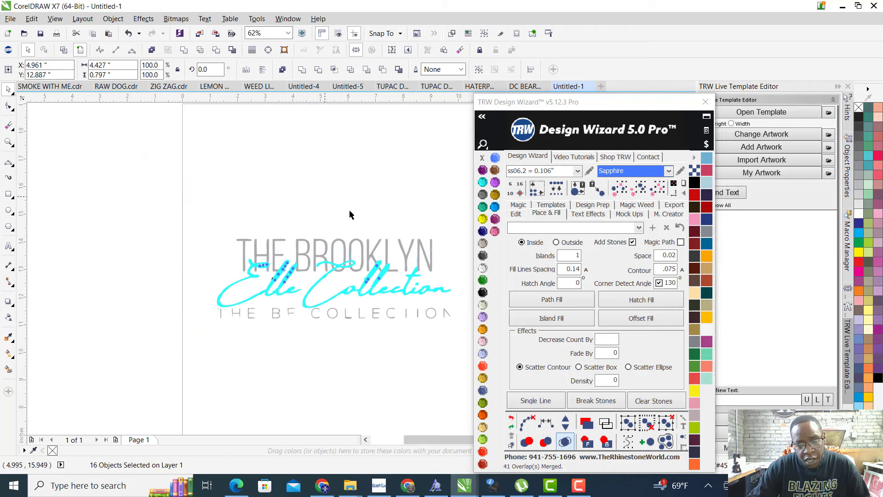
{"action": "left_click", "coordinate": [381, 232]}
{"action": "scroll", "coordinate": [276, 280], "scroll_direction": "up", "scroll_amount": 7}
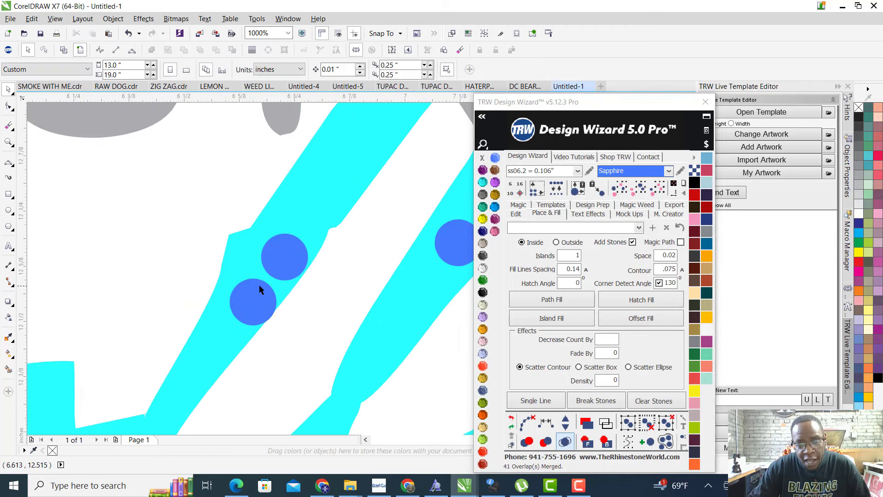
{"action": "scroll", "coordinate": [261, 284], "scroll_direction": "down", "scroll_amount": 5}
{"action": "scroll", "coordinate": [273, 294], "scroll_direction": "up", "scroll_amount": 4}
{"action": "scroll", "coordinate": [316, 238], "scroll_direction": "up", "scroll_amount": 1}
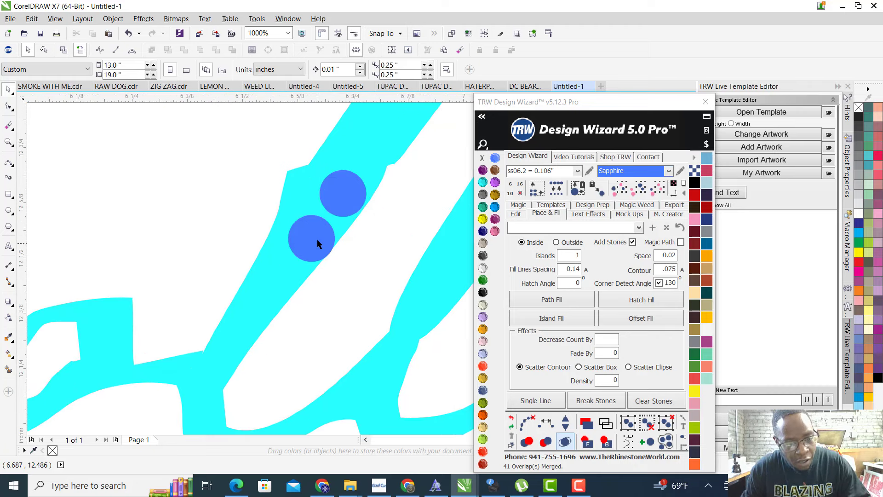
Drag four individual Sapphire stones onto the tall cyan strokes of the double-l
{"action": "mouse_move", "coordinate": [317, 239]}
{"action": "left_mouse_down"}
{"action": "mouse_move", "coordinate": [241, 318]}
{"action": "mouse_move", "coordinate": [251, 326]}
{"action": "mouse_move", "coordinate": [243, 323]}
{"action": "left_mouse_up"}
{"action": "scroll", "coordinate": [243, 323], "scroll_direction": "down", "scroll_amount": 2}
{"action": "scroll", "coordinate": [242, 323], "scroll_direction": "up", "scroll_amount": 2}
{"action": "left_click_drag", "start_coordinate": [262, 274], "coordinate": [265, 252]}
{"action": "scroll", "coordinate": [265, 252], "scroll_direction": "down", "scroll_amount": 2}
{"action": "scroll", "coordinate": [284, 258], "scroll_direction": "up", "scroll_amount": 2}
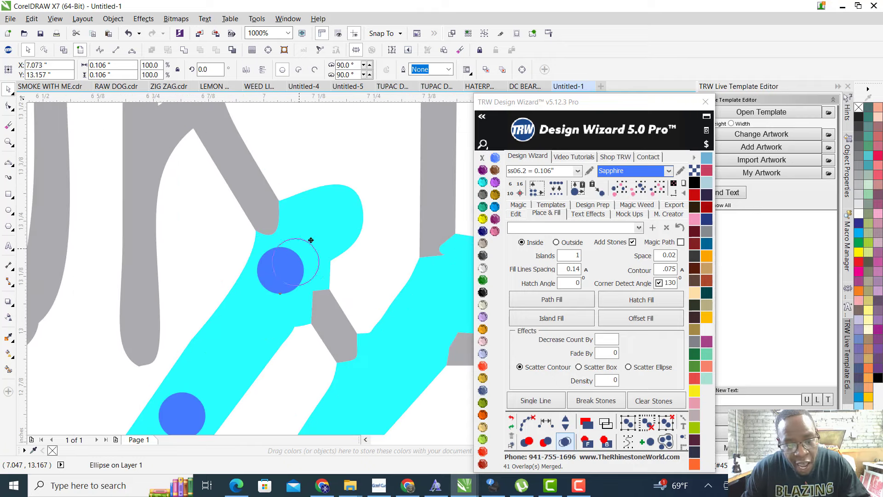
{"action": "left_click_drag", "start_coordinate": [320, 228], "coordinate": [336, 199]}
{"action": "scroll", "coordinate": [336, 204], "scroll_direction": "down", "scroll_amount": 2}
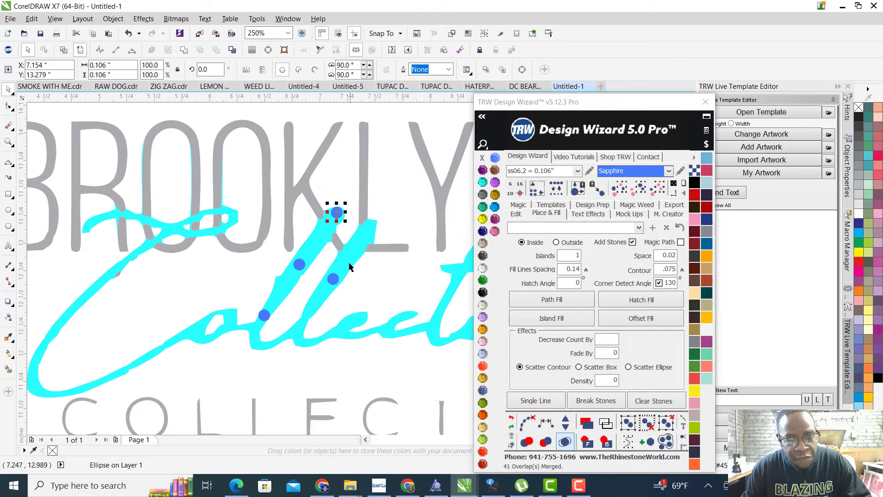
{"action": "scroll", "coordinate": [347, 251], "scroll_direction": "up", "scroll_amount": 2}
{"action": "scroll", "coordinate": [285, 319], "scroll_direction": "down", "scroll_amount": 2}
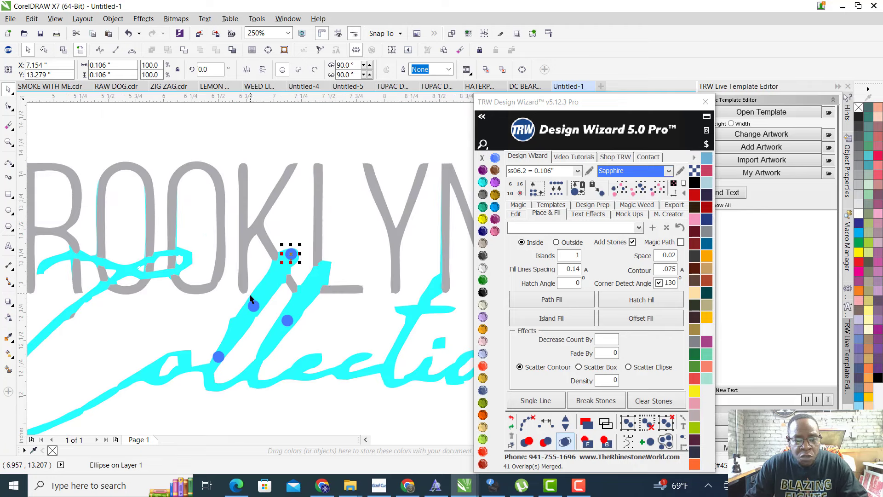
{"action": "scroll", "coordinate": [216, 359], "scroll_direction": "up", "scroll_amount": 2}
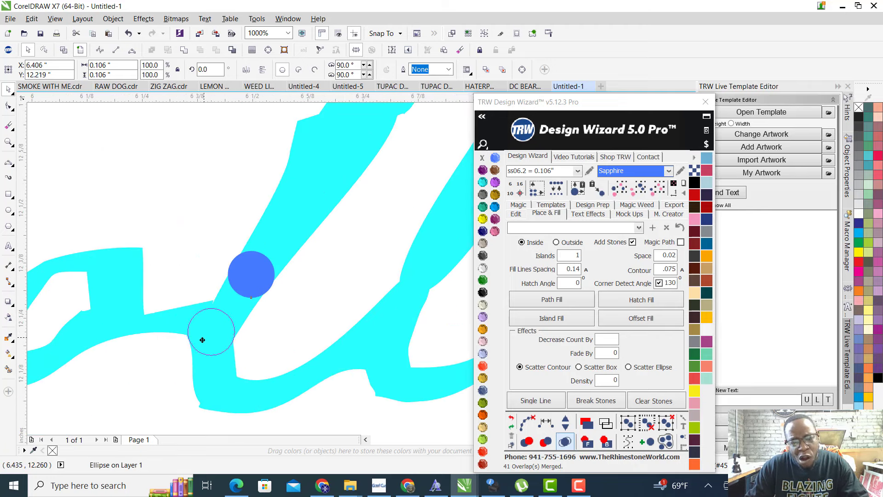
{"action": "left_click_drag", "start_coordinate": [202, 340], "coordinate": [202, 334]}
{"action": "scroll", "coordinate": [229, 351], "scroll_direction": "down", "scroll_amount": 2}
{"action": "scroll", "coordinate": [268, 288], "scroll_direction": "up", "scroll_amount": 2}
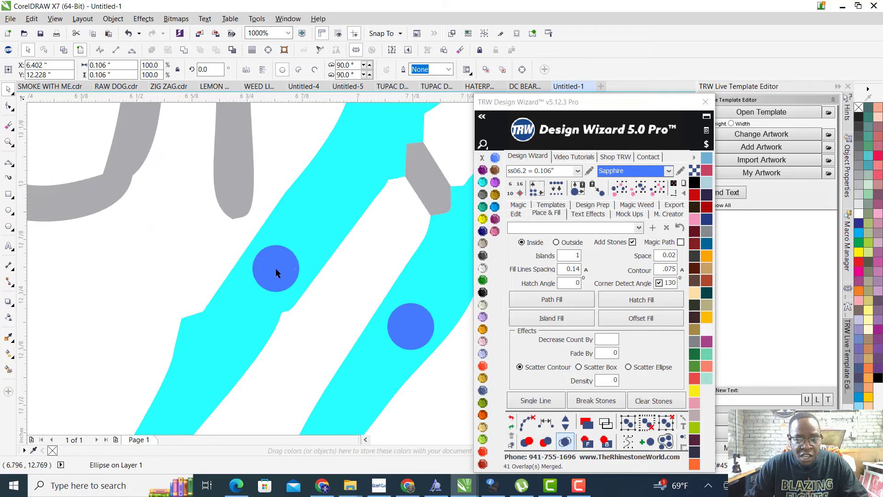
Fill the first l with a Single Line row between the end stones, net three added
{"action": "left_click", "coordinate": [269, 281], "text": "shift"}
{"action": "scroll", "coordinate": [282, 300], "scroll_direction": "down", "scroll_amount": 2}
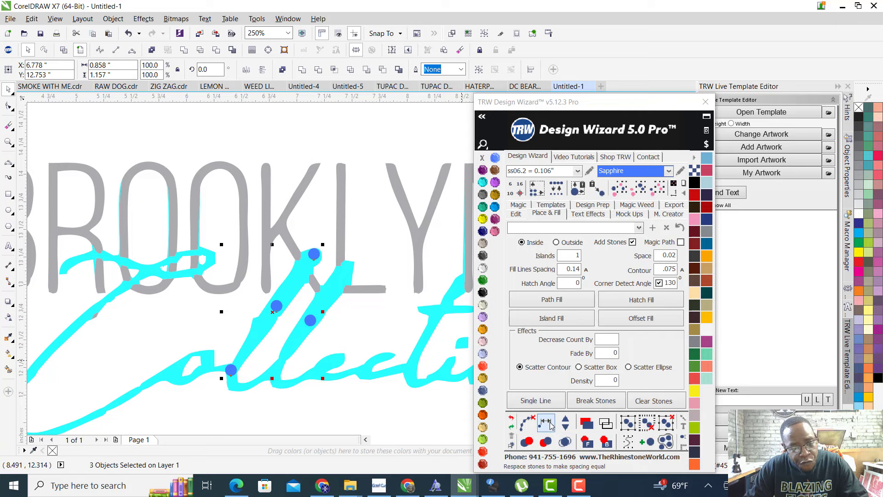
{"action": "left_click", "coordinate": [566, 421]}
{"action": "left_click", "coordinate": [566, 422]}
{"action": "left_click", "coordinate": [566, 421]}
{"action": "left_click", "coordinate": [565, 422]}
{"action": "left_click", "coordinate": [565, 421]}
{"action": "left_click", "coordinate": [566, 422]}
{"action": "left_click", "coordinate": [565, 422]}
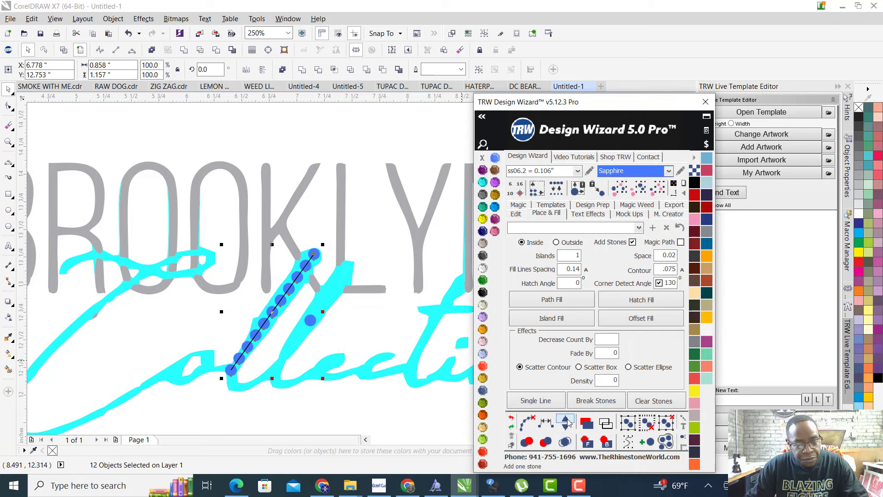
{"action": "left_click", "coordinate": [565, 422]}
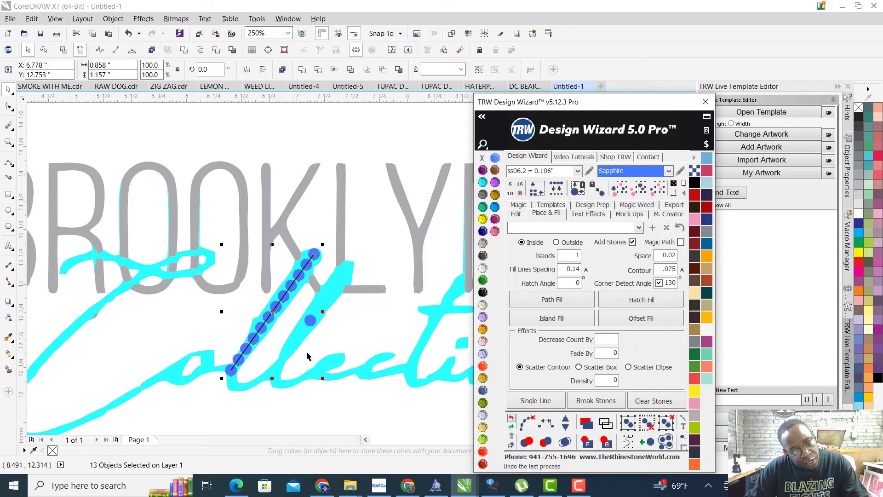
{"action": "scroll", "coordinate": [305, 354], "scroll_direction": "down", "scroll_amount": 3}
{"action": "scroll", "coordinate": [354, 394], "scroll_direction": "up", "scroll_amount": 5}
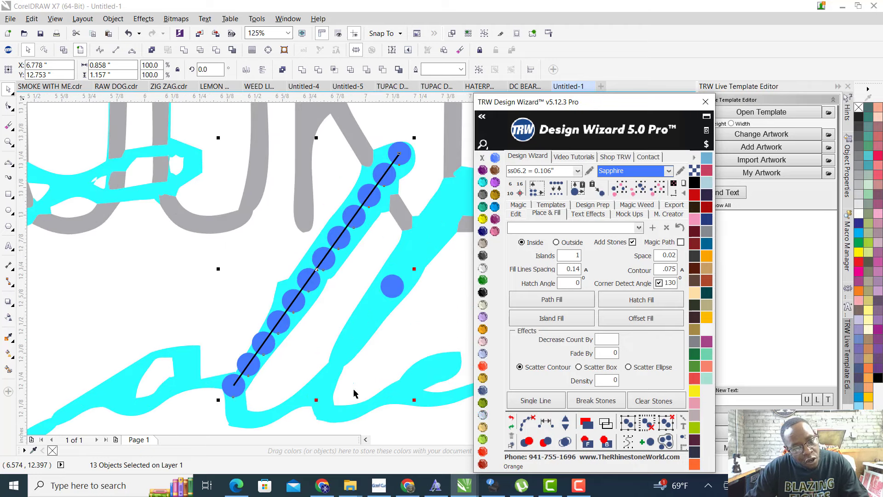
{"action": "left_click", "coordinate": [565, 421]}
{"action": "left_click", "coordinate": [528, 422]}
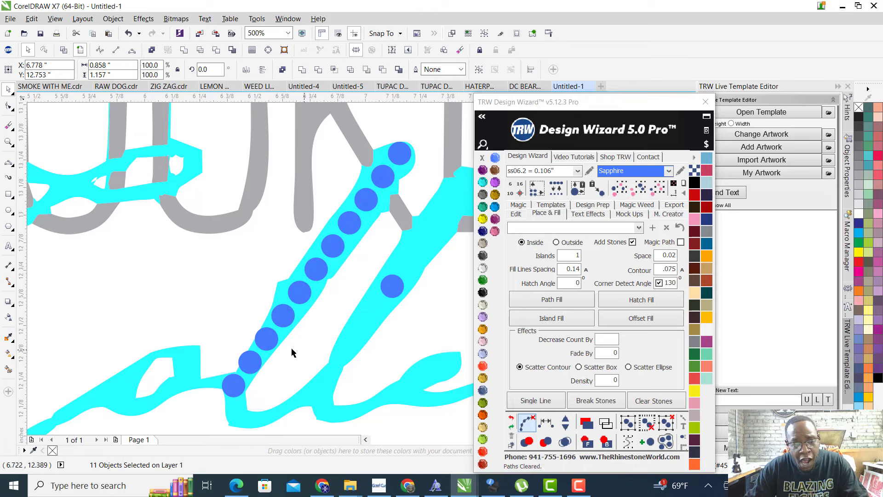
{"action": "left_click", "coordinate": [284, 354]}
Copy stones onto the second l's top, stroke and lower curve, then select them
{"action": "scroll", "coordinate": [283, 354], "scroll_direction": "down", "scroll_amount": 3}
{"action": "scroll", "coordinate": [291, 354], "scroll_direction": "up", "scroll_amount": 8}
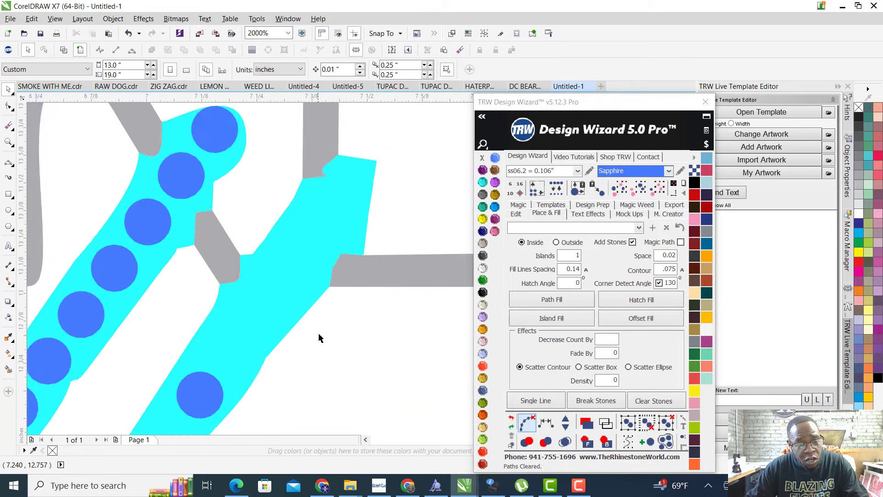
{"action": "scroll", "coordinate": [306, 345], "scroll_direction": "down", "scroll_amount": 3}
{"action": "left_click_drag", "start_coordinate": [263, 364], "coordinate": [334, 256]}
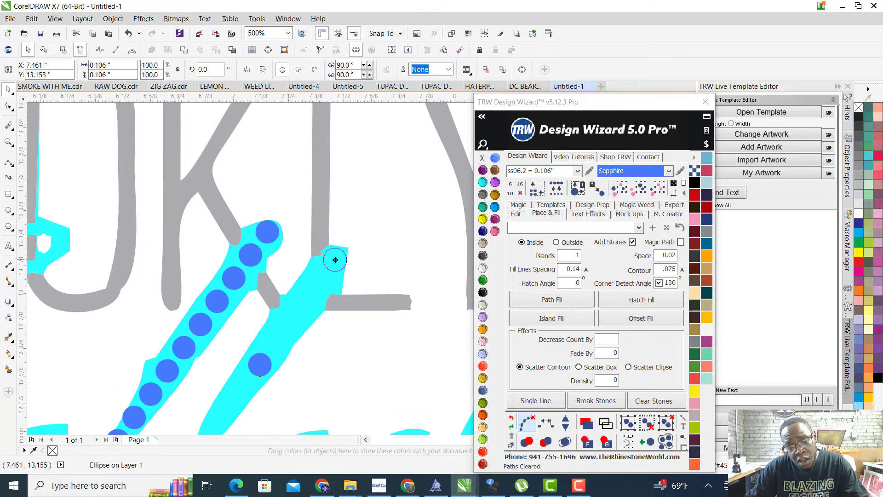
{"action": "scroll", "coordinate": [335, 257], "scroll_direction": "down", "scroll_amount": 3}
{"action": "scroll", "coordinate": [358, 282], "scroll_direction": "up", "scroll_amount": 3}
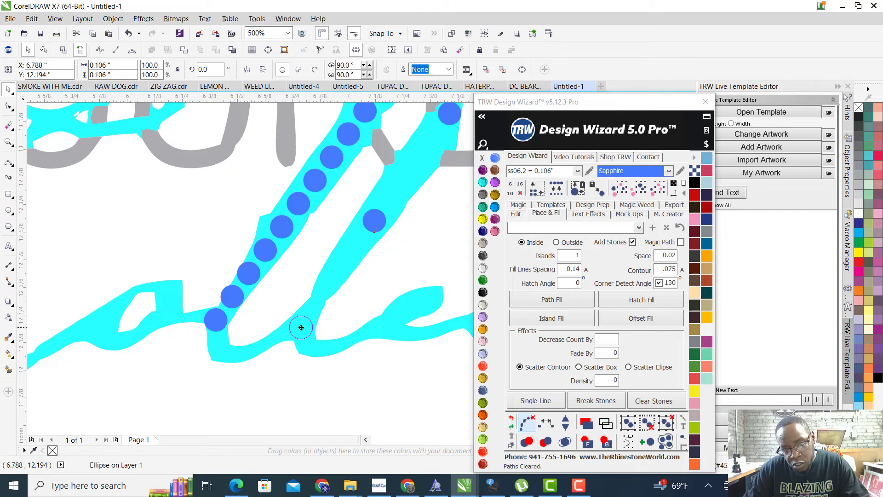
{"action": "scroll", "coordinate": [284, 337], "scroll_direction": "up", "scroll_amount": 3}
{"action": "left_click_drag", "start_coordinate": [262, 345], "coordinate": [275, 325]}
{"action": "scroll", "coordinate": [281, 338], "scroll_direction": "down", "scroll_amount": 2}
{"action": "scroll", "coordinate": [284, 341], "scroll_direction": "up", "scroll_amount": 3}
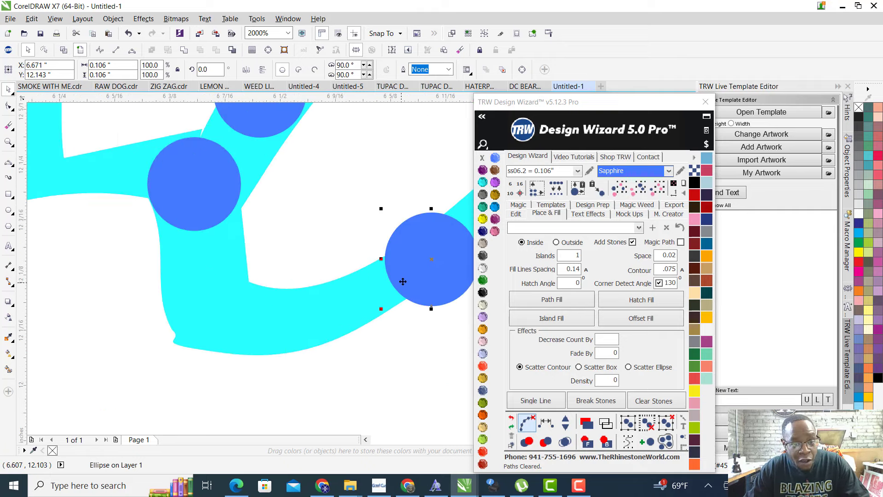
{"action": "left_click_drag", "start_coordinate": [440, 272], "coordinate": [224, 318]}
{"action": "scroll", "coordinate": [244, 321], "scroll_direction": "down", "scroll_amount": 4}
{"action": "scroll", "coordinate": [294, 283], "scroll_direction": "up", "scroll_amount": 1}
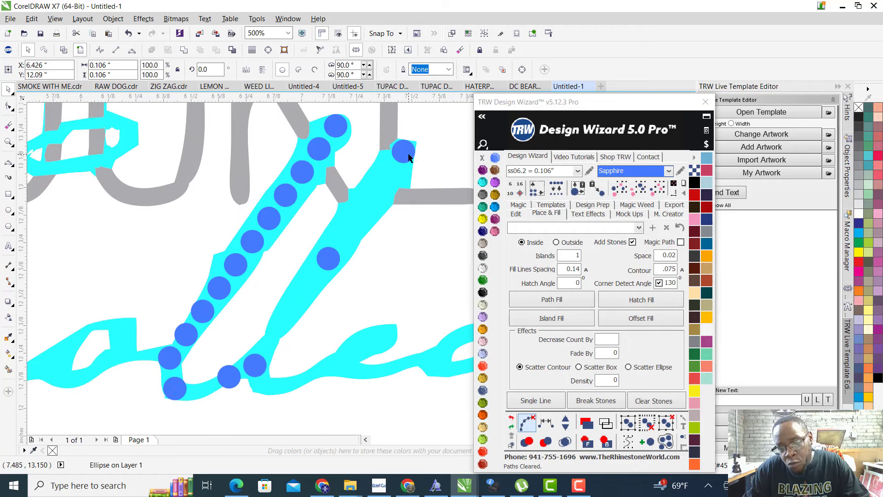
{"action": "left_click", "coordinate": [326, 257], "text": "shift"}
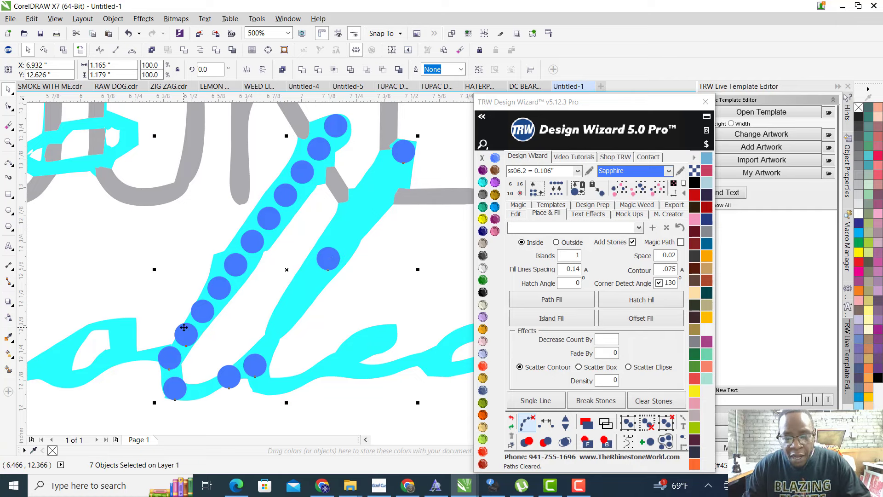
{"action": "left_click", "coordinate": [251, 249], "text": "shift"}
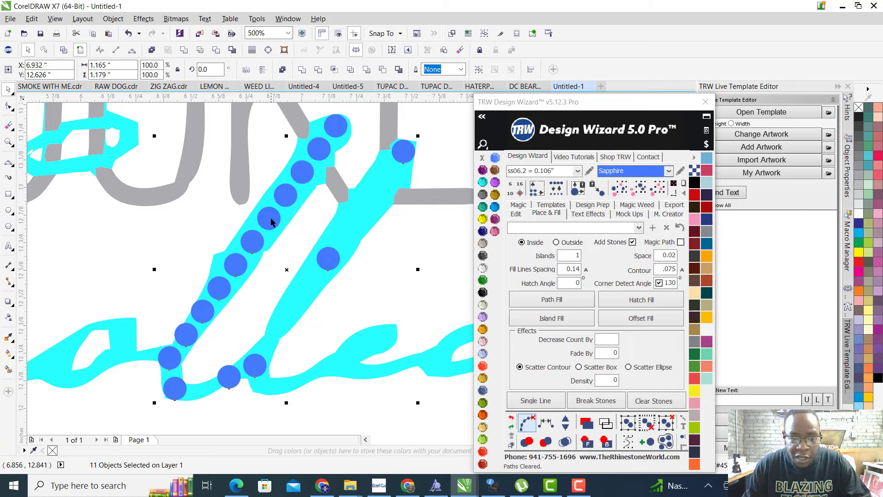
Line the second l with five extra evenly spaced stones and remove the guide lines
{"action": "scroll", "coordinate": [322, 156], "scroll_direction": "down", "scroll_amount": 2}
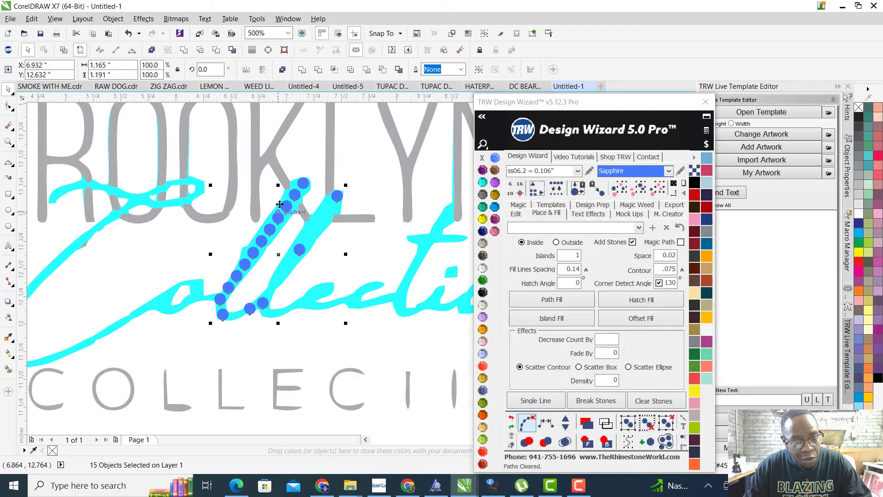
{"action": "scroll", "coordinate": [299, 184], "scroll_direction": "up", "scroll_amount": 4}
{"action": "left_click", "coordinate": [336, 122], "text": "shift"}
{"action": "left_click", "coordinate": [555, 400]}
{"action": "left_click", "coordinate": [565, 421]}
{"action": "left_click", "coordinate": [566, 421]}
{"action": "left_click", "coordinate": [565, 421]}
{"action": "left_click", "coordinate": [565, 421]}
{"action": "left_click", "coordinate": [565, 421]}
{"action": "left_click", "coordinate": [565, 421]}
{"action": "left_click", "coordinate": [565, 421]}
{"action": "scroll", "coordinate": [301, 256], "scroll_direction": "down", "scroll_amount": 4}
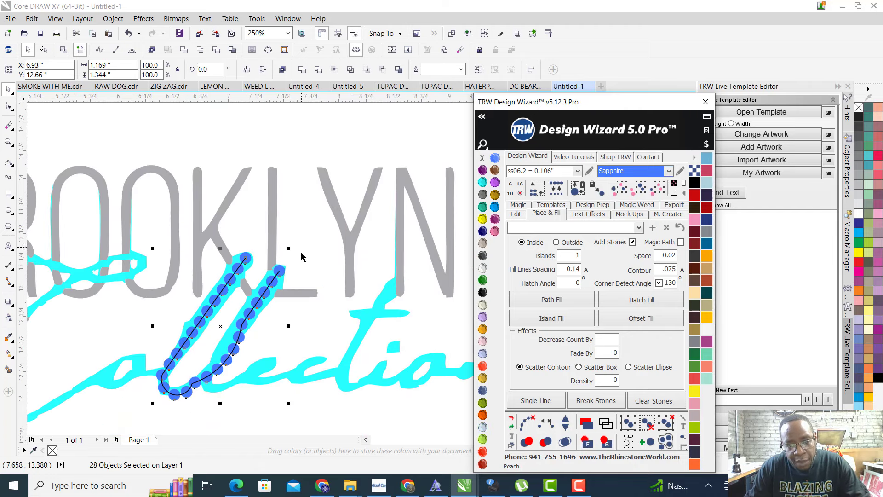
{"action": "left_click", "coordinate": [565, 430]}
{"action": "left_click", "coordinate": [530, 422]}
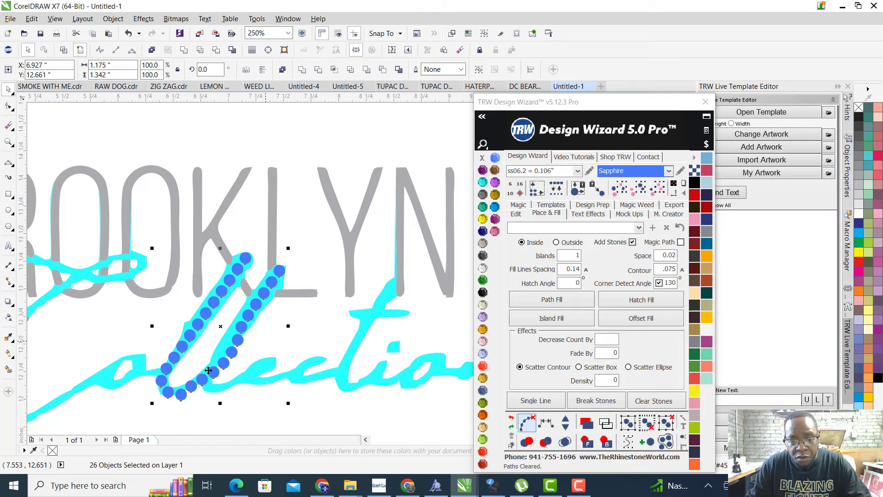
{"action": "left_click", "coordinate": [256, 405]}
Nudge the stray stones on the second l into line with their neighbours
{"action": "scroll", "coordinate": [387, 262], "scroll_direction": "up", "scroll_amount": 2}
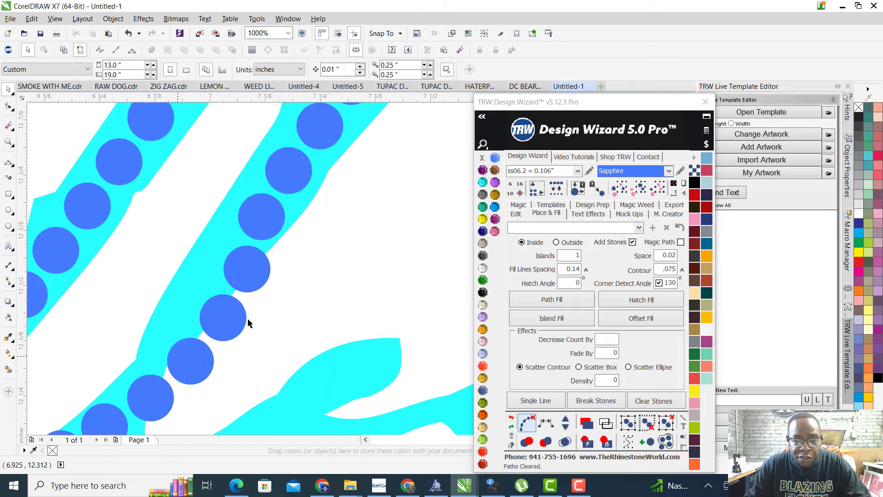
{"action": "scroll", "coordinate": [354, 292], "scroll_direction": "down", "scroll_amount": 1}
{"action": "scroll", "coordinate": [240, 335], "scroll_direction": "up", "scroll_amount": 1}
{"action": "scroll", "coordinate": [276, 299], "scroll_direction": "up", "scroll_amount": 1}
{"action": "scroll", "coordinate": [315, 276], "scroll_direction": "down", "scroll_amount": 2}
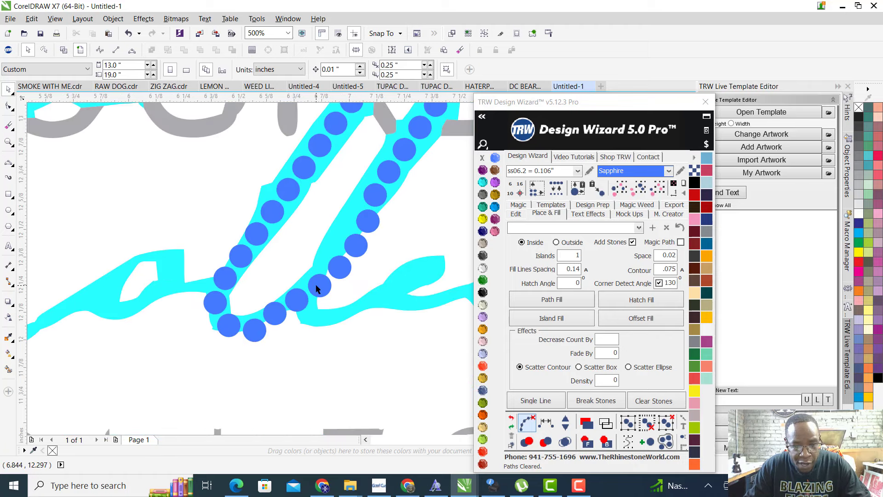
{"action": "scroll", "coordinate": [316, 285], "scroll_direction": "up", "scroll_amount": 4}
{"action": "left_click_drag", "start_coordinate": [362, 321], "coordinate": [315, 252]}
{"action": "scroll", "coordinate": [331, 289], "scroll_direction": "down", "scroll_amount": 3}
{"action": "scroll", "coordinate": [373, 287], "scroll_direction": "up", "scroll_amount": 1}
{"action": "scroll", "coordinate": [322, 295], "scroll_direction": "down", "scroll_amount": 2}
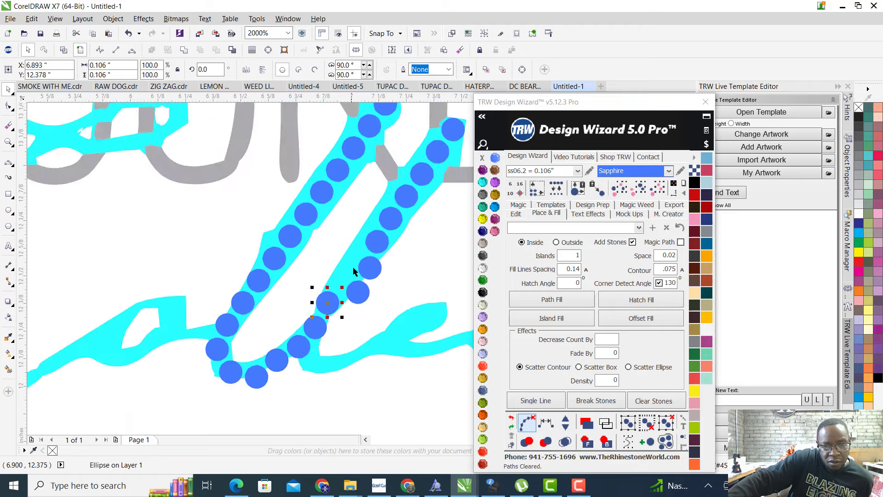
{"action": "scroll", "coordinate": [337, 358], "scroll_direction": "up", "scroll_amount": 2}
{"action": "left_click_drag", "start_coordinate": [320, 344], "coordinate": [314, 341]}
{"action": "left_click_drag", "start_coordinate": [415, 285], "coordinate": [366, 252]}
{"action": "scroll", "coordinate": [391, 276], "scroll_direction": "down", "scroll_amount": 2}
{"action": "scroll", "coordinate": [425, 290], "scroll_direction": "up", "scroll_amount": 2}
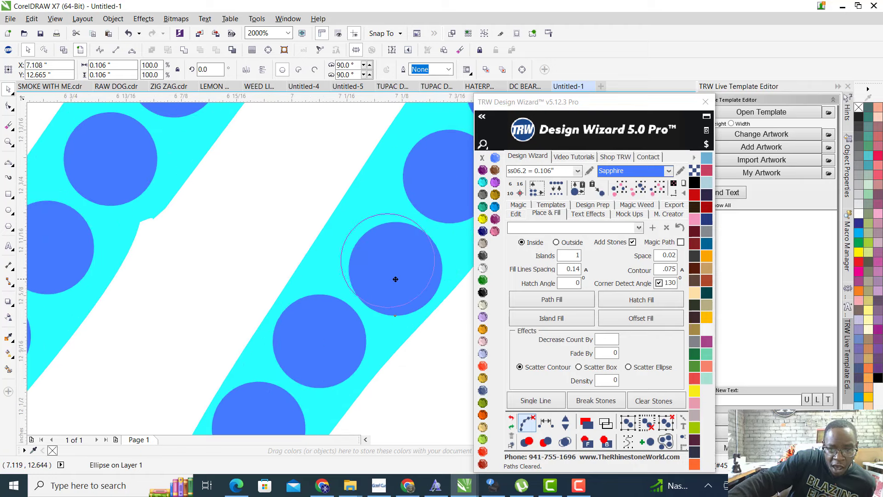
{"action": "left_click_drag", "start_coordinate": [396, 279], "coordinate": [394, 279]}
{"action": "scroll", "coordinate": [331, 260], "scroll_direction": "down", "scroll_amount": 10}
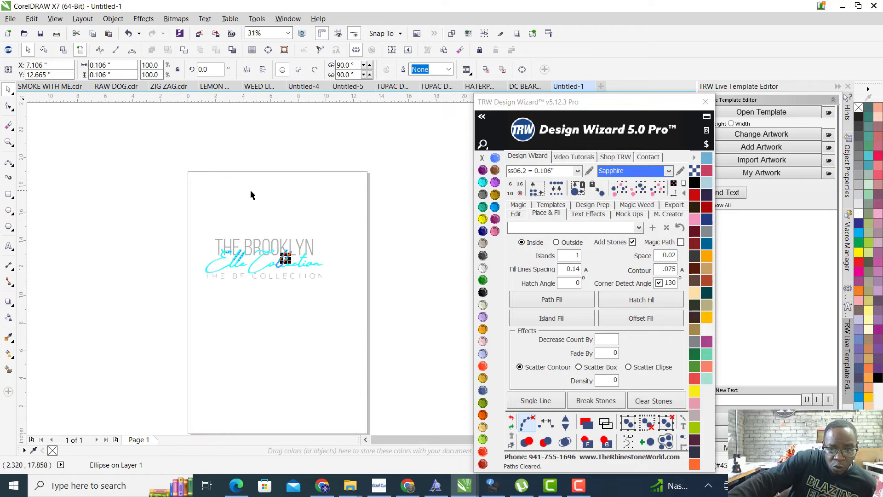
{"action": "left_click", "coordinate": [251, 193]}
Drop rhinestone copies along the connecting stroke from the double-l toward the e
{"action": "scroll", "coordinate": [266, 248], "scroll_direction": "up", "scroll_amount": 4}
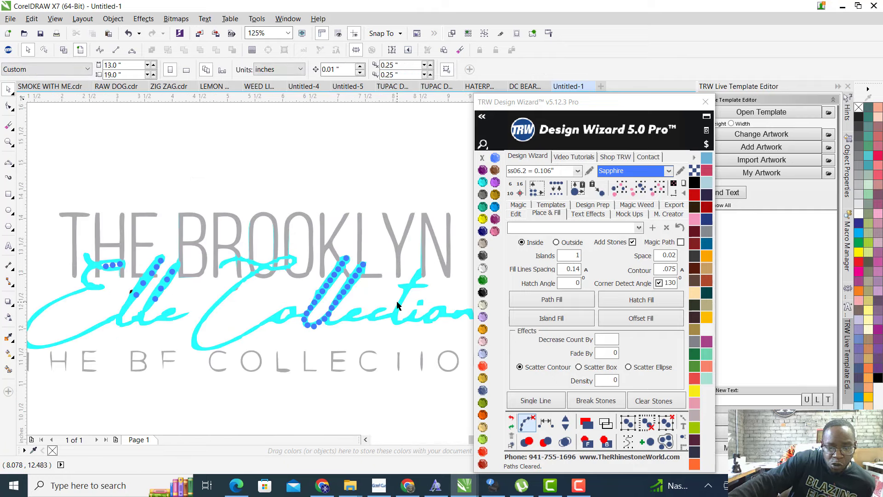
{"action": "scroll", "coordinate": [398, 321], "scroll_direction": "up", "scroll_amount": 4}
{"action": "scroll", "coordinate": [127, 306], "scroll_direction": "down", "scroll_amount": 4}
{"action": "scroll", "coordinate": [131, 294], "scroll_direction": "up", "scroll_amount": 4}
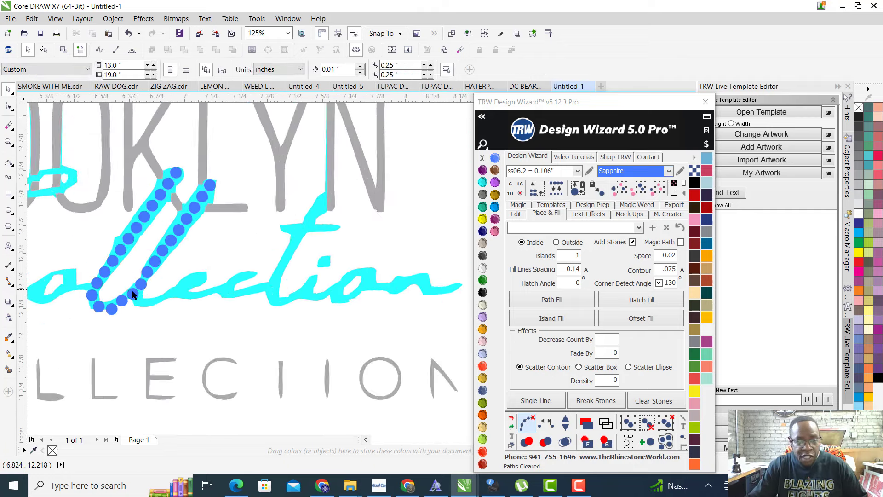
{"action": "left_click_drag", "start_coordinate": [133, 290], "coordinate": [159, 310]}
{"action": "scroll", "coordinate": [137, 329], "scroll_direction": "up", "scroll_amount": 2}
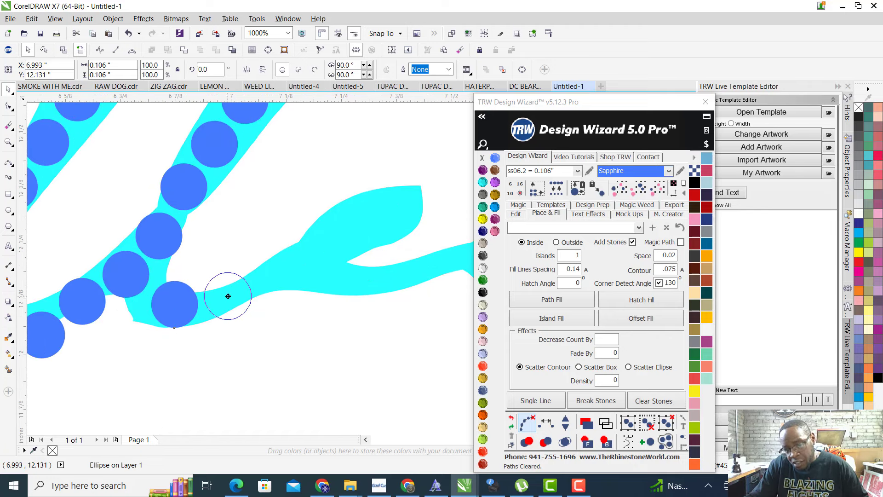
{"action": "left_click_drag", "start_coordinate": [228, 299], "coordinate": [227, 299]}
{"action": "left_click_drag", "start_coordinate": [227, 298], "coordinate": [325, 240]}
{"action": "key", "text": "space"}
{"action": "key", "text": "space"}
{"action": "left_click_drag", "start_coordinate": [326, 240], "coordinate": [290, 317]}
{"action": "key", "text": "space"}
{"action": "key", "text": "space"}
{"action": "scroll", "coordinate": [404, 192], "scroll_direction": "down", "scroll_amount": 4}
{"action": "scroll", "coordinate": [378, 149], "scroll_direction": "up", "scroll_amount": 6}
{"action": "key", "text": "space"}
{"action": "scroll", "coordinate": [258, 316], "scroll_direction": "down", "scroll_amount": 3}
{"action": "scroll", "coordinate": [220, 307], "scroll_direction": "up", "scroll_amount": 1}
Shift the newest stone right onto the connecting cyan stroke
{"action": "left_click_drag", "start_coordinate": [137, 289], "coordinate": [309, 261]}
{"action": "scroll", "coordinate": [309, 260], "scroll_direction": "down", "scroll_amount": 2}
{"action": "scroll", "coordinate": [437, 172], "scroll_direction": "up", "scroll_amount": 1}
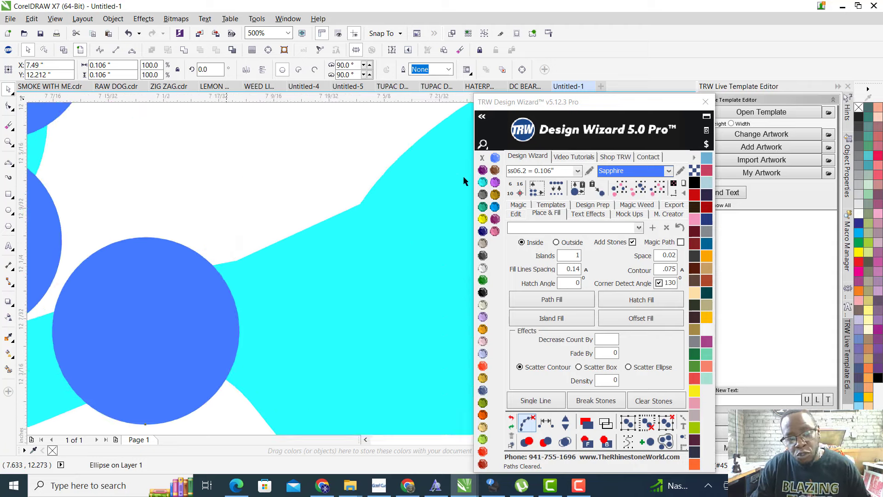
{"action": "scroll", "coordinate": [319, 291], "scroll_direction": "down", "scroll_amount": 8}
{"action": "scroll", "coordinate": [305, 331], "scroll_direction": "up", "scroll_amount": 8}
{"action": "scroll", "coordinate": [336, 327], "scroll_direction": "down", "scroll_amount": 2}
{"action": "scroll", "coordinate": [327, 253], "scroll_direction": "down", "scroll_amount": 1}
{"action": "scroll", "coordinate": [286, 216], "scroll_direction": "up", "scroll_amount": 3}
{"action": "scroll", "coordinate": [287, 158], "scroll_direction": "up", "scroll_amount": 3}
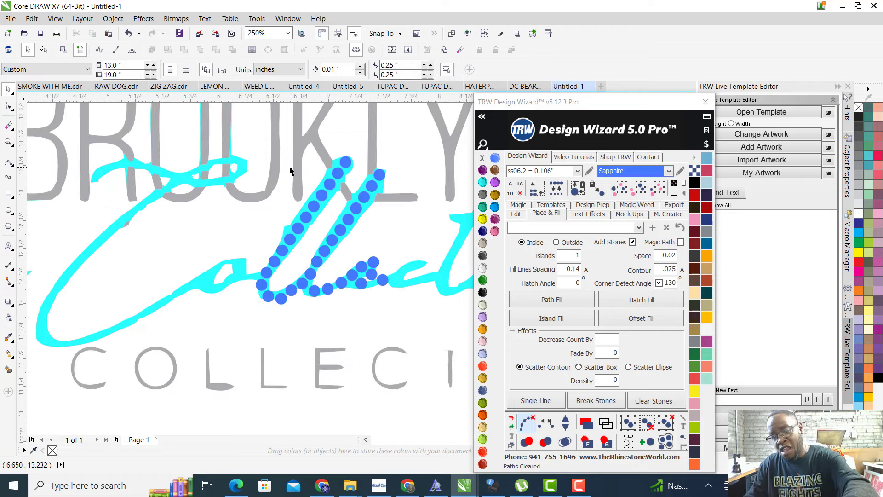
{"action": "scroll", "coordinate": [290, 170], "scroll_direction": "down", "scroll_amount": 4}
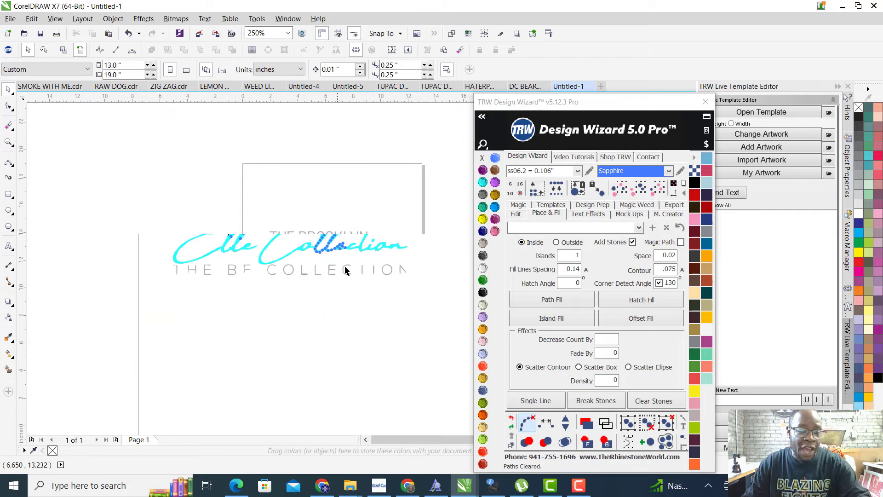
Delete the three misplaced rhinestones from Elle
{"action": "scroll", "coordinate": [345, 270], "scroll_direction": "up", "scroll_amount": 3}
{"action": "scroll", "coordinate": [221, 301], "scroll_direction": "up", "scroll_amount": 2}
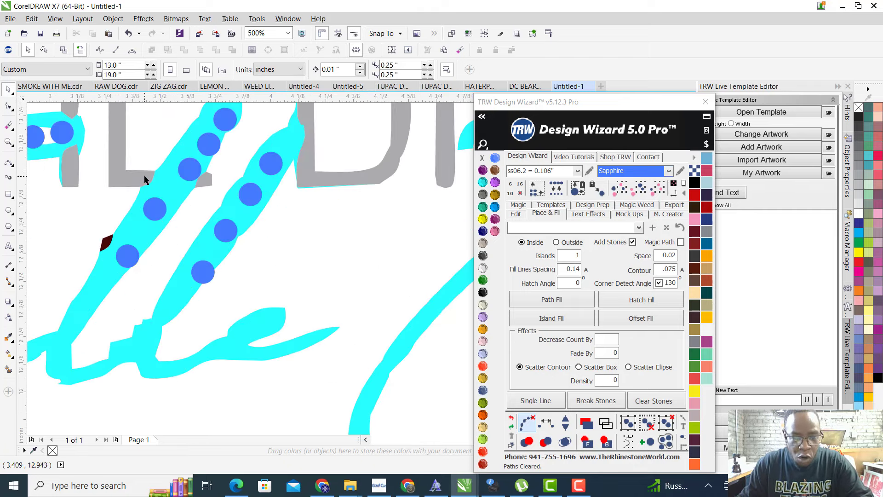
{"action": "scroll", "coordinate": [143, 313], "scroll_direction": "down", "scroll_amount": 1}
{"action": "scroll", "coordinate": [152, 276], "scroll_direction": "up", "scroll_amount": 3}
{"action": "scroll", "coordinate": [228, 274], "scroll_direction": "down", "scroll_amount": 3}
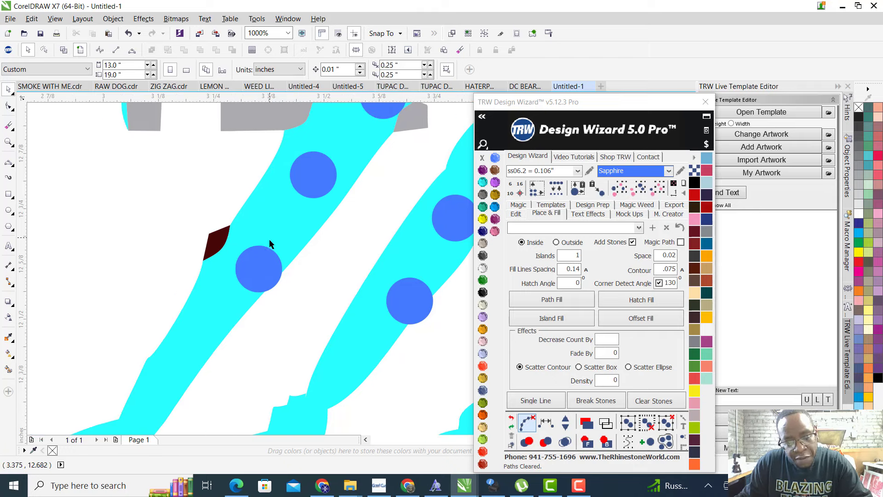
{"action": "scroll", "coordinate": [255, 264], "scroll_direction": "up", "scroll_amount": 2}
{"action": "scroll", "coordinate": [277, 237], "scroll_direction": "up", "scroll_amount": 2}
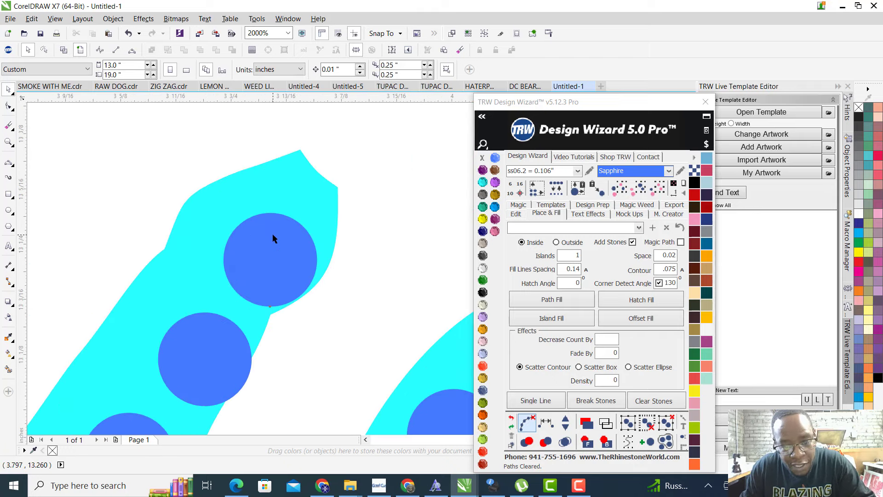
{"action": "left_click", "coordinate": [272, 235]}
{"action": "scroll", "coordinate": [285, 193], "scroll_direction": "down", "scroll_amount": 3}
{"action": "scroll", "coordinate": [246, 211], "scroll_direction": "down", "scroll_amount": 3}
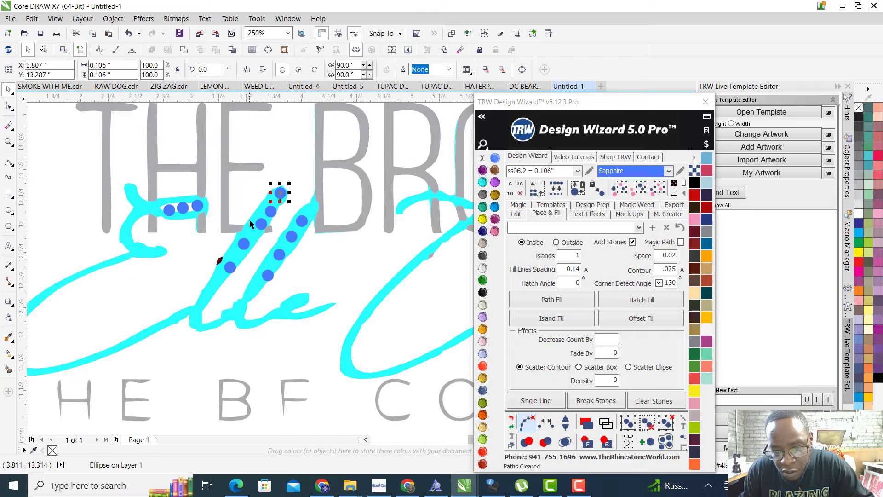
{"action": "scroll", "coordinate": [276, 194], "scroll_direction": "up", "scroll_amount": 3}
{"action": "key", "text": "Delete"}
{"action": "left_click", "coordinate": [307, 227]}
{"action": "key", "text": "Delete"}
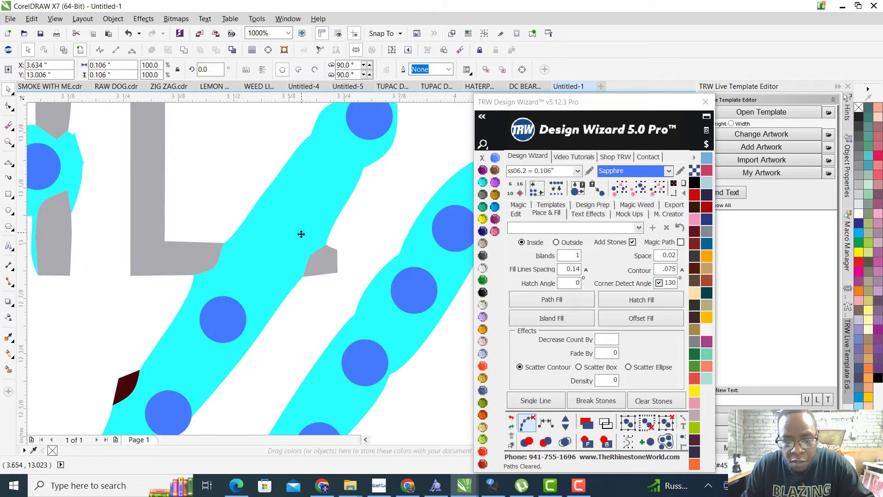
{"action": "left_click", "coordinate": [222, 315]}
{"action": "key", "text": "Delete"}
Move a stone onto the first l, add evenly spaced stones along it and clear the path
{"action": "scroll", "coordinate": [323, 269], "scroll_direction": "down", "scroll_amount": 3}
{"action": "scroll", "coordinate": [345, 236], "scroll_direction": "up", "scroll_amount": 4}
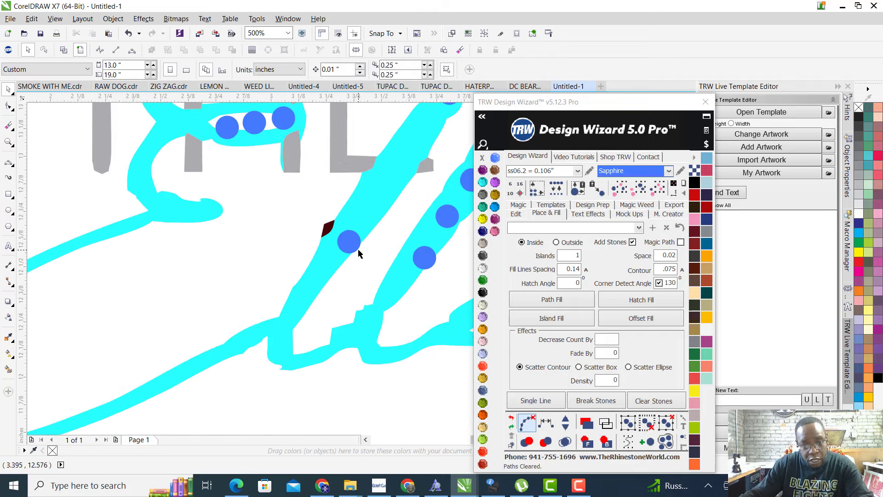
{"action": "left_click", "coordinate": [350, 232]}
{"action": "left_click_drag", "start_coordinate": [195, 390], "coordinate": [217, 409]}
{"action": "scroll", "coordinate": [220, 400], "scroll_direction": "down", "scroll_amount": 3}
{"action": "scroll", "coordinate": [282, 317], "scroll_direction": "up", "scroll_amount": 2}
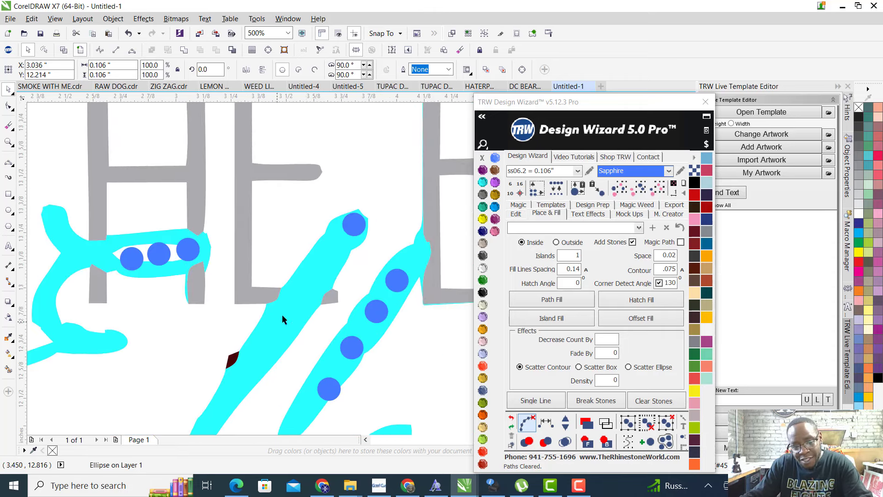
{"action": "left_click", "coordinate": [517, 214]}
{"action": "left_click", "coordinate": [542, 422]}
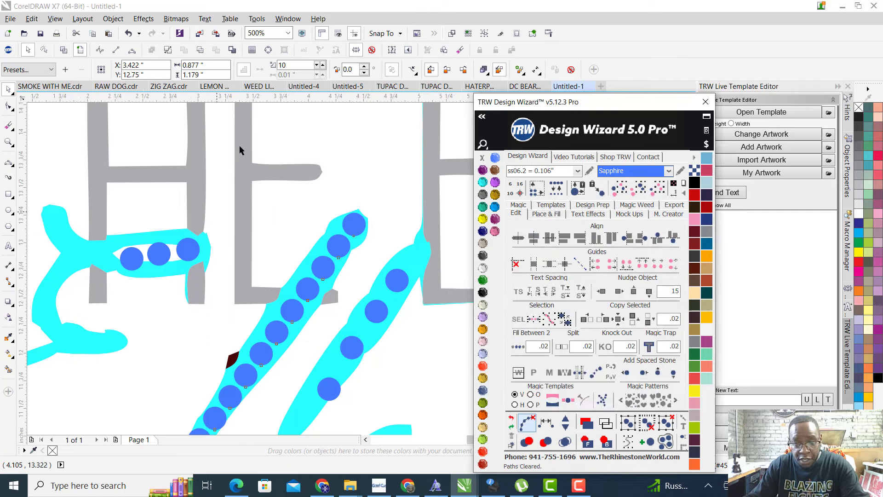
{"action": "left_click", "coordinate": [529, 424]}
Place a new stone on the second l and respace its stones densely, with one added, then clear the path
{"action": "scroll", "coordinate": [110, 210], "scroll_direction": "up", "scroll_amount": 5}
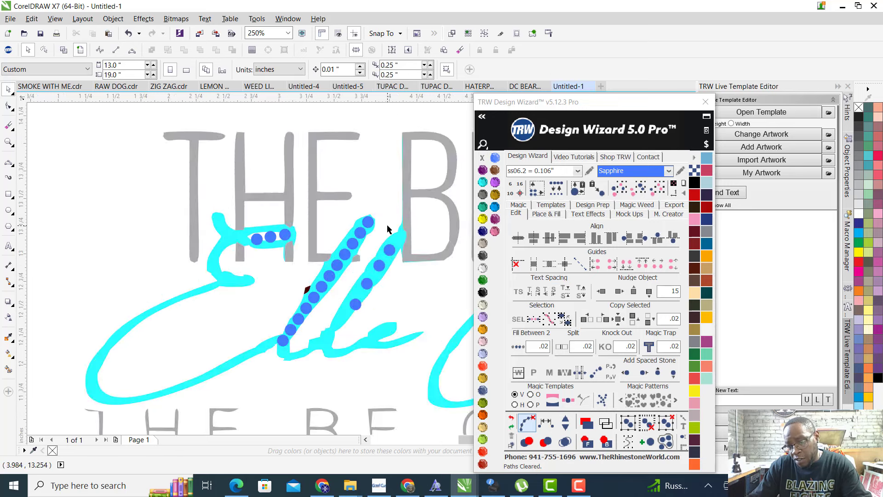
{"action": "scroll", "coordinate": [391, 236], "scroll_direction": "up", "scroll_amount": 2}
{"action": "scroll", "coordinate": [416, 200], "scroll_direction": "up", "scroll_amount": 2}
{"action": "left_click", "coordinate": [398, 216]}
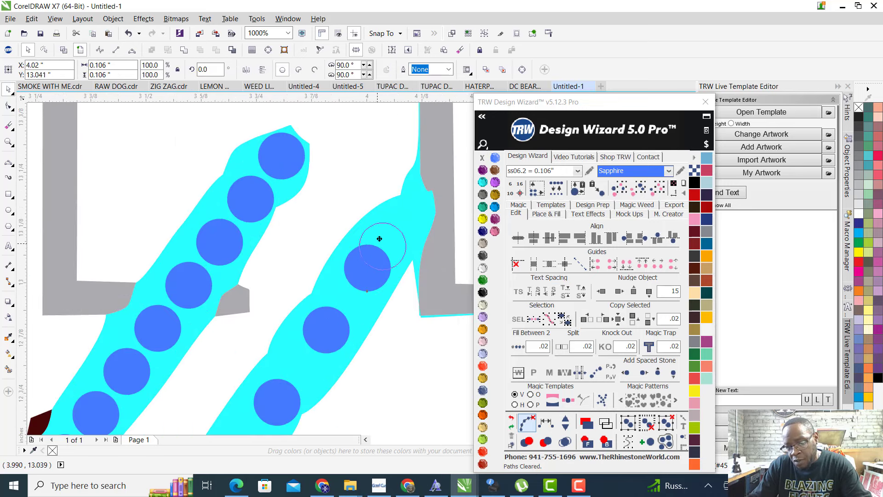
{"action": "scroll", "coordinate": [404, 212], "scroll_direction": "down", "scroll_amount": 7}
{"action": "scroll", "coordinate": [373, 226], "scroll_direction": "up", "scroll_amount": 4}
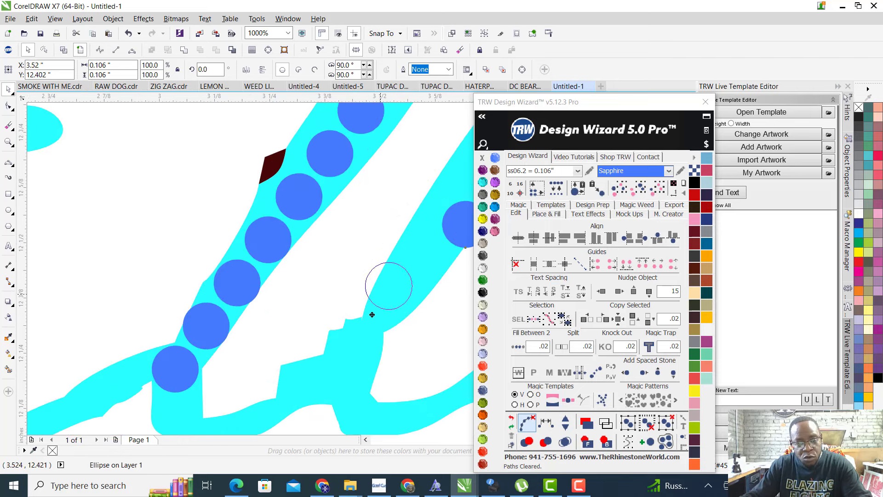
{"action": "left_click_drag", "start_coordinate": [363, 334], "coordinate": [328, 380]}
{"action": "scroll", "coordinate": [331, 384], "scroll_direction": "down", "scroll_amount": 4}
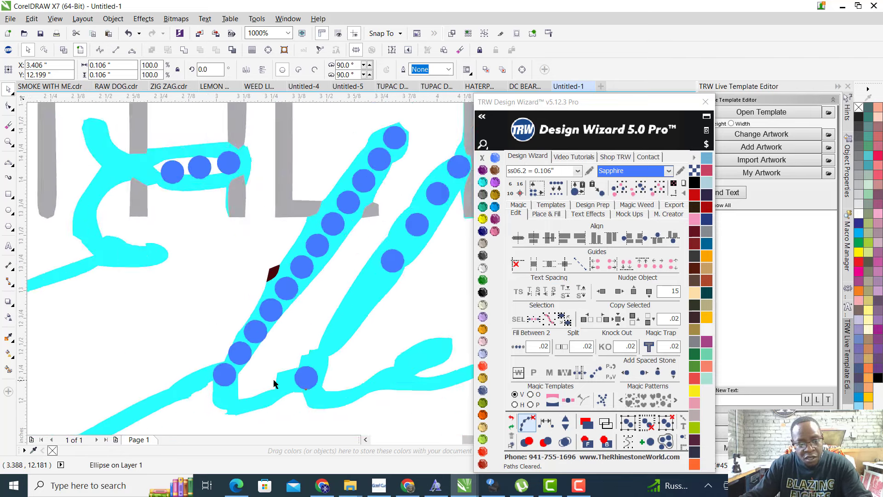
{"action": "scroll", "coordinate": [294, 373], "scroll_direction": "up", "scroll_amount": 4}
{"action": "left_click", "coordinate": [320, 259], "text": "shift"}
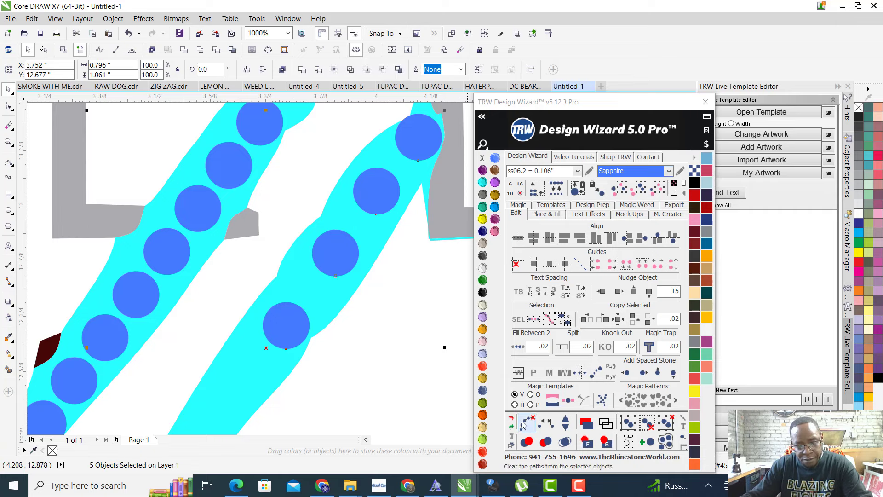
{"action": "left_click", "coordinate": [546, 423]}
{"action": "left_click", "coordinate": [564, 421]}
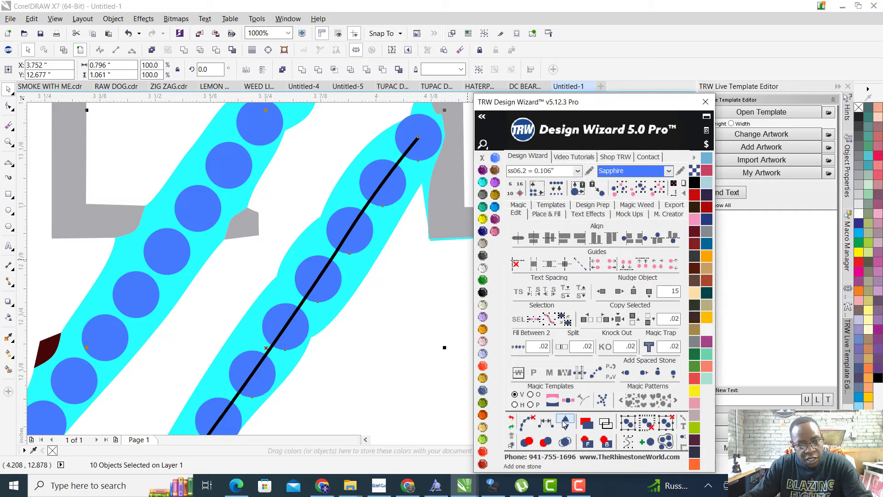
{"action": "left_click", "coordinate": [522, 422]}
{"action": "left_click", "coordinate": [394, 316]}
{"action": "scroll", "coordinate": [247, 227], "scroll_direction": "down", "scroll_amount": 6}
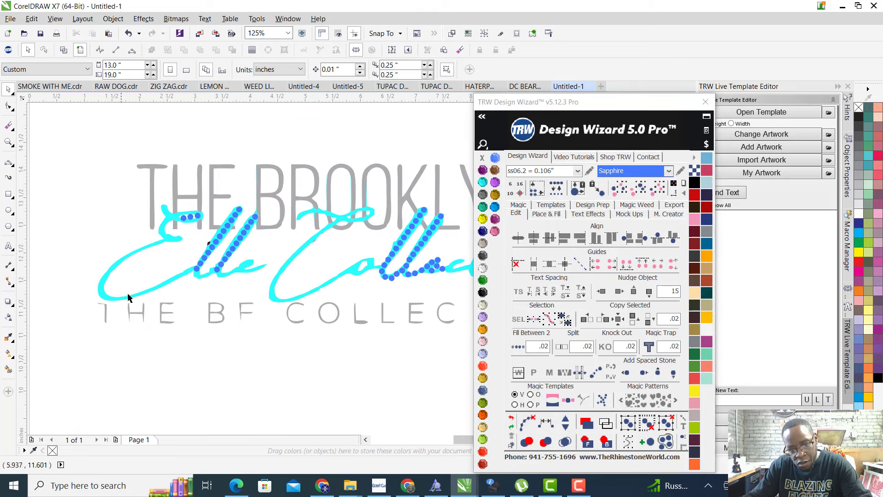
Drop copies of the SS6 stone down-left along the base stroke of the second l
{"action": "scroll", "coordinate": [255, 204], "scroll_direction": "up", "scroll_amount": 4}
{"action": "scroll", "coordinate": [243, 297], "scroll_direction": "down", "scroll_amount": 2}
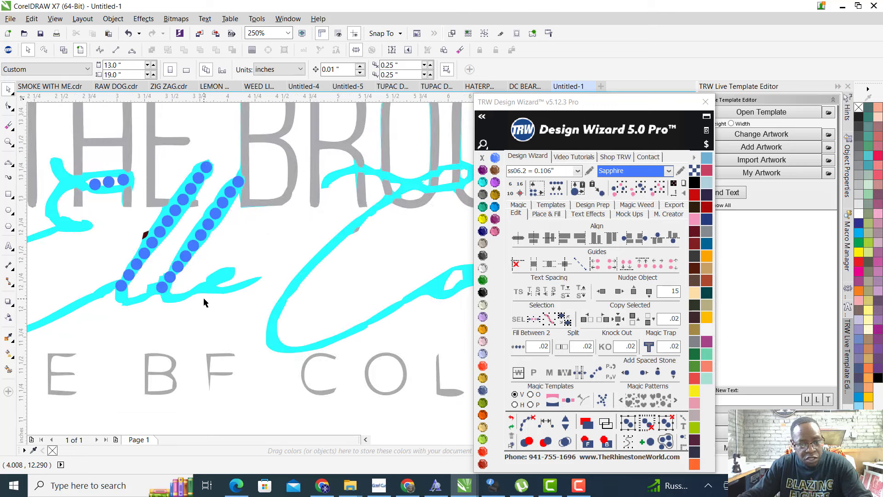
{"action": "scroll", "coordinate": [192, 303], "scroll_direction": "up", "scroll_amount": 4}
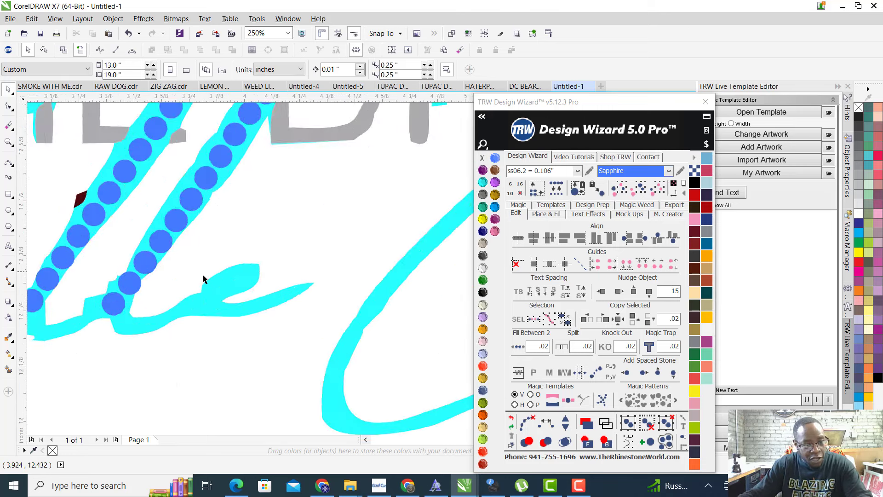
{"action": "scroll", "coordinate": [98, 223], "scroll_direction": "down", "scroll_amount": 2}
{"action": "scroll", "coordinate": [131, 238], "scroll_direction": "up", "scroll_amount": 4}
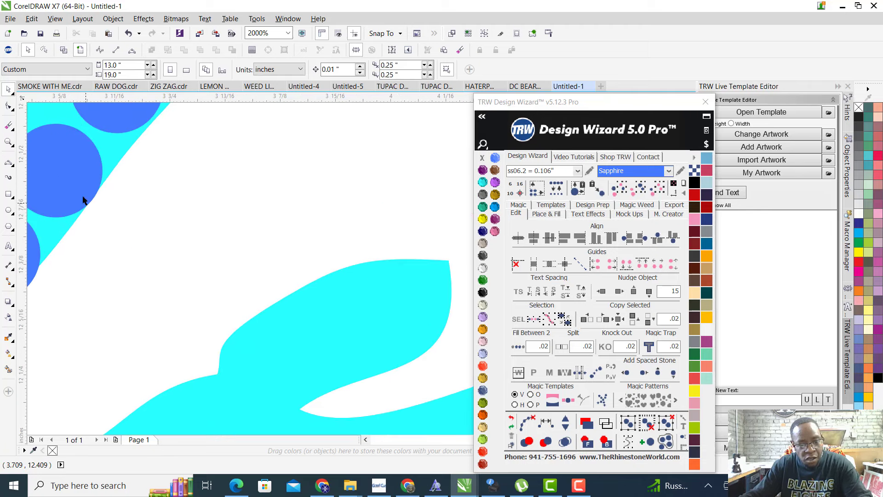
{"action": "left_click_drag", "start_coordinate": [76, 182], "coordinate": [427, 363]}
{"action": "key", "text": "space"}
{"action": "key", "text": "space"}
{"action": "scroll", "coordinate": [343, 322], "scroll_direction": "down", "scroll_amount": 2}
{"action": "scroll", "coordinate": [342, 322], "scroll_direction": "down", "scroll_amount": 3}
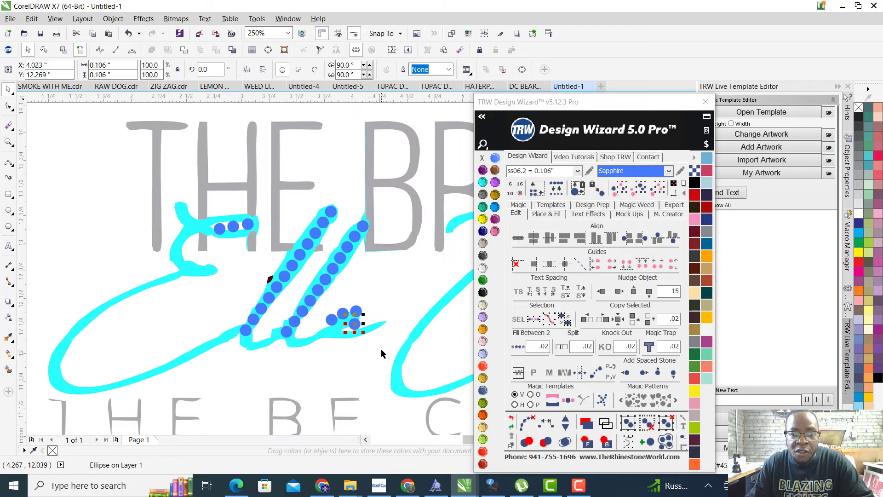
{"action": "scroll", "coordinate": [354, 324], "scroll_direction": "up", "scroll_amount": 4}
{"action": "key", "text": "space"}
{"action": "left_click_drag", "start_coordinate": [221, 210], "coordinate": [122, 239]}
Continue dropping stone copies around the curve's bend toward the e
{"action": "scroll", "coordinate": [244, 240], "scroll_direction": "down", "scroll_amount": 2}
{"action": "scroll", "coordinate": [235, 249], "scroll_direction": "down", "scroll_amount": 4}
{"action": "scroll", "coordinate": [187, 278], "scroll_direction": "up", "scroll_amount": 3}
{"action": "scroll", "coordinate": [187, 277], "scroll_direction": "down", "scroll_amount": 2}
{"action": "scroll", "coordinate": [167, 274], "scroll_direction": "up", "scroll_amount": 2}
{"action": "scroll", "coordinate": [167, 274], "scroll_direction": "up", "scroll_amount": 1}
{"action": "left_click", "coordinate": [168, 274]}
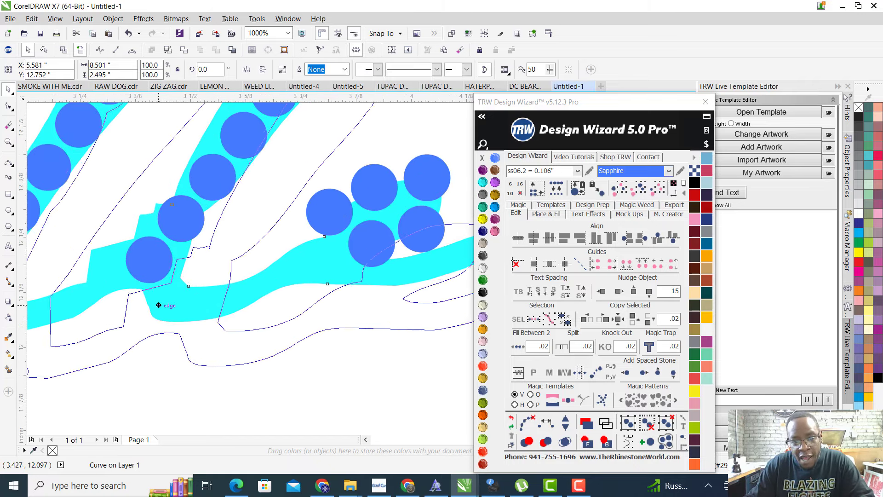
{"action": "left_click", "coordinate": [164, 275]}
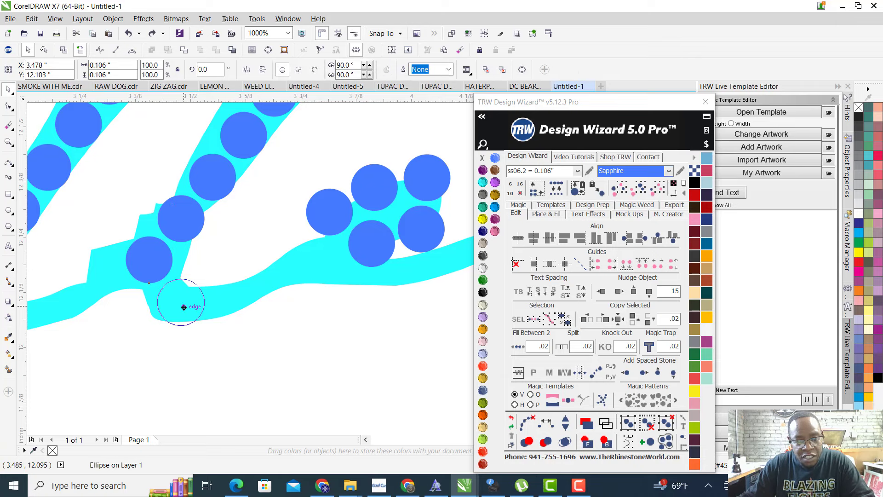
{"action": "key", "text": "space"}
{"action": "left_click_drag", "start_coordinate": [184, 306], "coordinate": [286, 279]}
{"action": "key", "text": "space"}
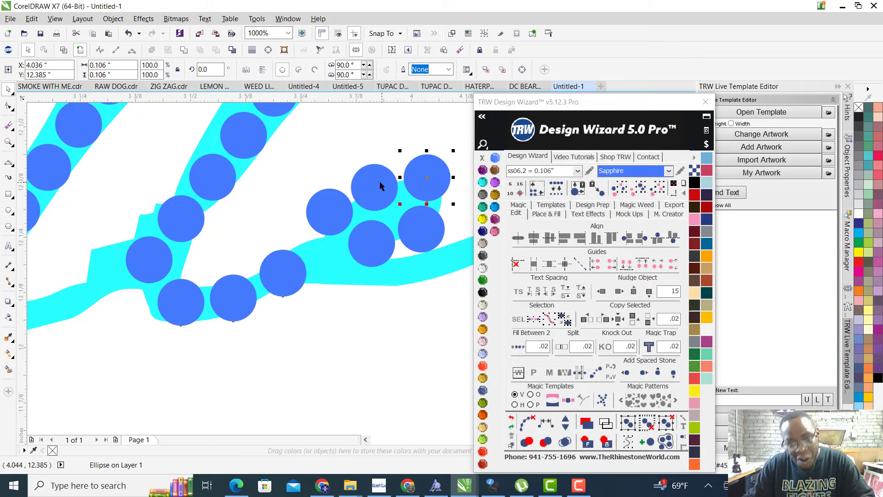
Respace the selected stones evenly along a fitted path, keeping the stone count
{"action": "left_click", "coordinate": [320, 216], "text": "shift"}
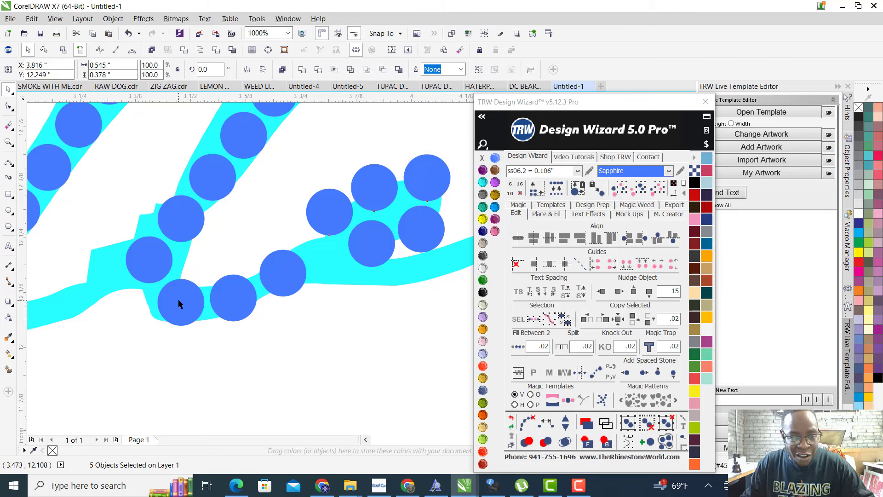
{"action": "left_click", "coordinate": [547, 422]}
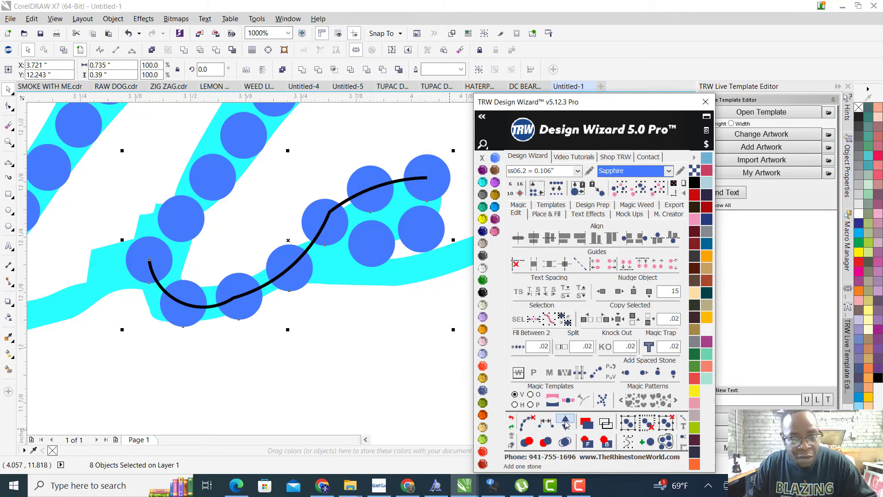
{"action": "left_click", "coordinate": [565, 421]}
{"action": "left_click", "coordinate": [565, 428]}
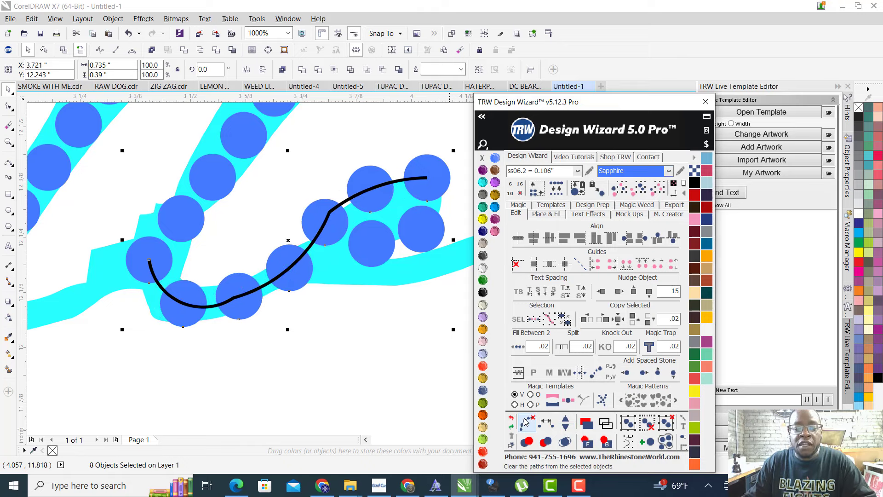
Place the last stones along the cyan band out to its tip, then zoom out to check
{"action": "scroll", "coordinate": [229, 329], "scroll_direction": "down", "scroll_amount": 3}
{"action": "scroll", "coordinate": [335, 292], "scroll_direction": "up", "scroll_amount": 4}
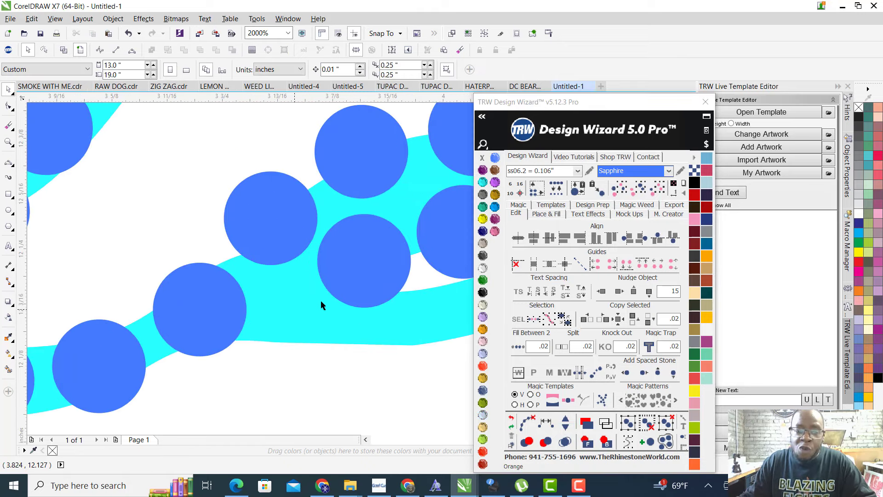
{"action": "left_click", "coordinate": [377, 282]}
{"action": "left_click_drag", "start_coordinate": [348, 331], "coordinate": [296, 361]}
{"action": "scroll", "coordinate": [303, 354], "scroll_direction": "down", "scroll_amount": 3}
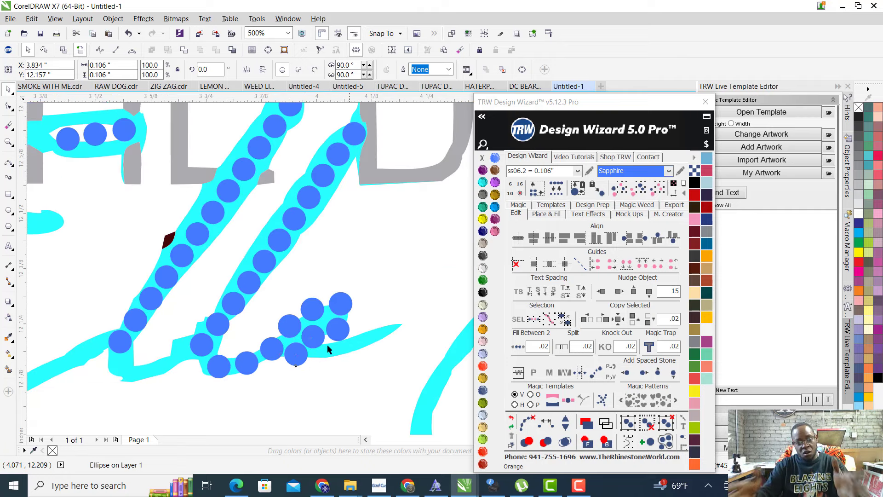
{"action": "scroll", "coordinate": [317, 368], "scroll_direction": "up", "scroll_amount": 2}
{"action": "scroll", "coordinate": [309, 383], "scroll_direction": "up", "scroll_amount": 2}
{"action": "left_click_drag", "start_coordinate": [199, 373], "coordinate": [452, 327]}
{"action": "scroll", "coordinate": [452, 326], "scroll_direction": "down", "scroll_amount": 4}
{"action": "scroll", "coordinate": [282, 366], "scroll_direction": "up", "scroll_amount": 3}
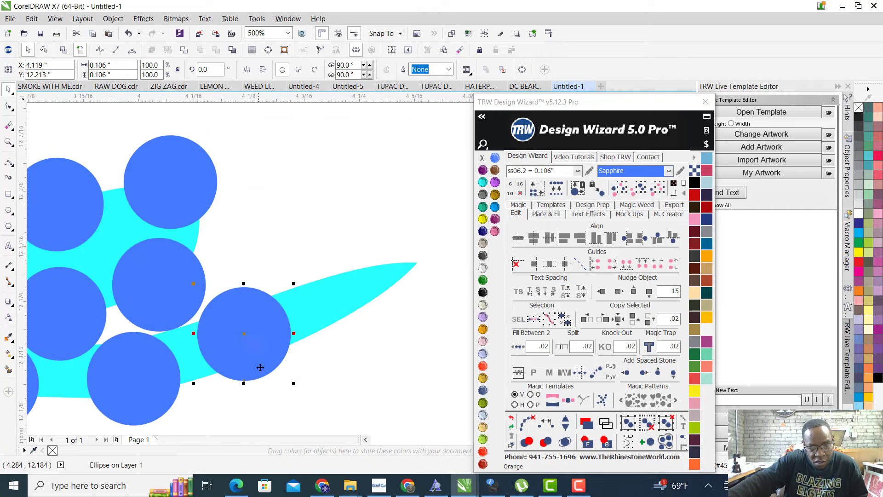
{"action": "left_click_drag", "start_coordinate": [263, 341], "coordinate": [359, 302]}
{"action": "scroll", "coordinate": [325, 287], "scroll_direction": "down", "scroll_amount": 4}
{"action": "scroll", "coordinate": [256, 296], "scroll_direction": "down", "scroll_amount": 4}
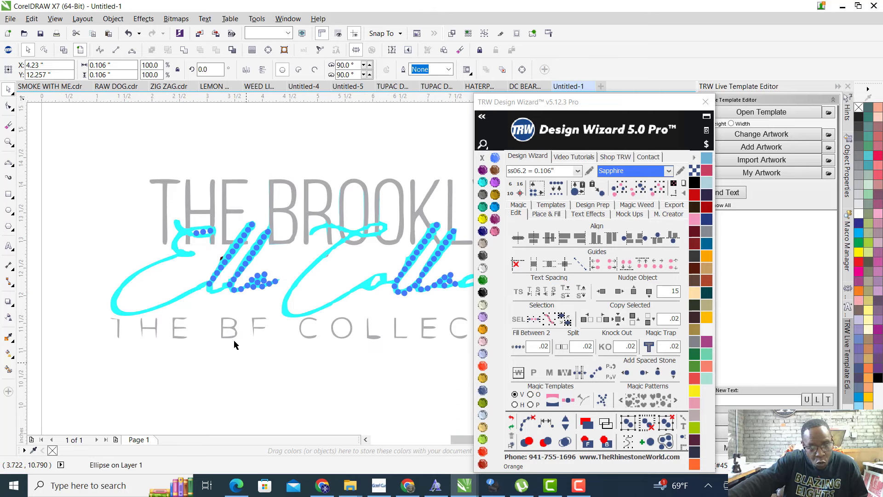
Drag-copy Sapphire stones along the joining stroke of Collection
{"action": "left_click", "coordinate": [207, 335]}
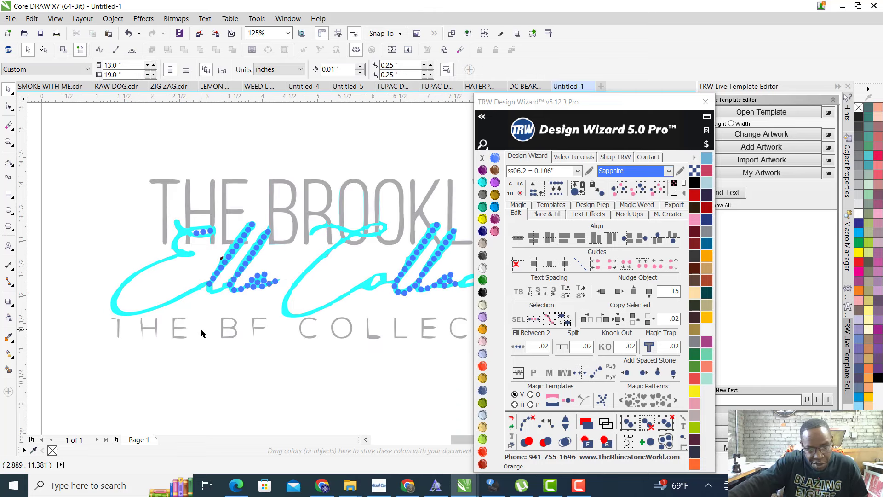
{"action": "scroll", "coordinate": [271, 277], "scroll_direction": "down", "scroll_amount": 2}
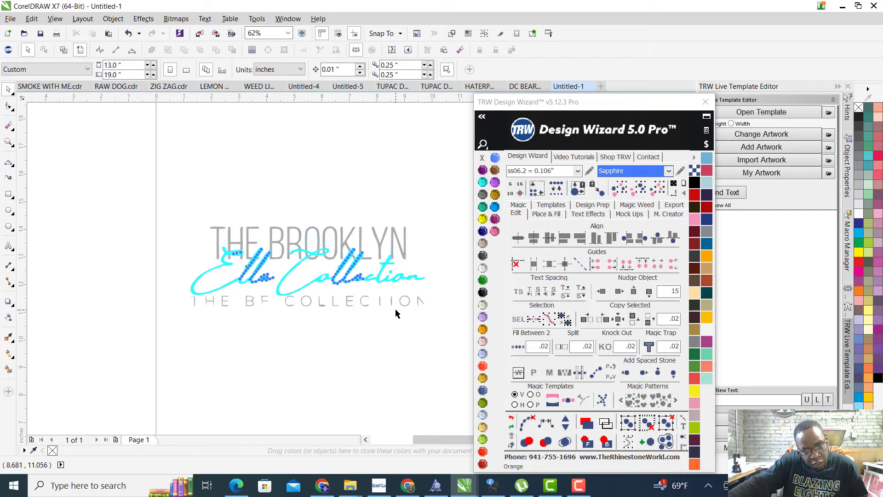
{"action": "scroll", "coordinate": [394, 312], "scroll_direction": "up", "scroll_amount": 8}
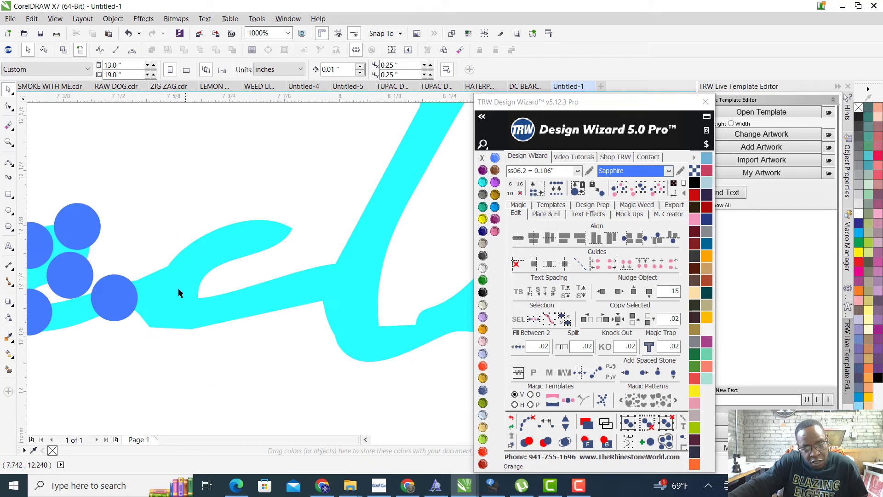
{"action": "mouse_move", "coordinate": [110, 303]}
{"action": "left_mouse_down"}
{"action": "mouse_move", "coordinate": [176, 275]}
{"action": "mouse_move", "coordinate": [159, 295]}
{"action": "left_mouse_up"}
{"action": "mouse_move", "coordinate": [162, 289]}
{"action": "left_mouse_down"}
{"action": "mouse_move", "coordinate": [203, 231]}
{"action": "mouse_move", "coordinate": [199, 289]}
{"action": "mouse_move", "coordinate": [282, 221]}
{"action": "mouse_move", "coordinate": [271, 222]}
{"action": "left_mouse_up"}
{"action": "scroll", "coordinate": [200, 235], "scroll_direction": "up", "scroll_amount": 4}
{"action": "scroll", "coordinate": [199, 290], "scroll_direction": "down", "scroll_amount": 4}
{"action": "scroll", "coordinate": [203, 274], "scroll_direction": "up", "scroll_amount": 2}
{"action": "left_click_drag", "start_coordinate": [270, 222], "coordinate": [366, 212]}
{"action": "scroll", "coordinate": [322, 225], "scroll_direction": "down", "scroll_amount": 2}
{"action": "scroll", "coordinate": [219, 296], "scroll_direction": "up", "scroll_amount": 2}
{"action": "left_click_drag", "start_coordinate": [227, 276], "coordinate": [319, 316]}
{"action": "scroll", "coordinate": [322, 312], "scroll_direction": "down", "scroll_amount": 2}
{"action": "scroll", "coordinate": [266, 336], "scroll_direction": "up", "scroll_amount": 2}
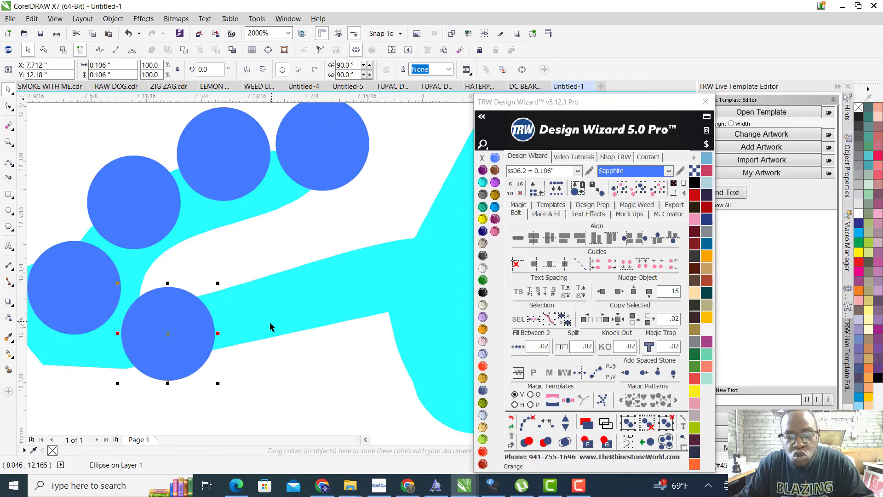
{"action": "left_click_drag", "start_coordinate": [160, 333], "coordinate": [449, 281]}
{"action": "scroll", "coordinate": [296, 276], "scroll_direction": "down", "scroll_amount": 4}
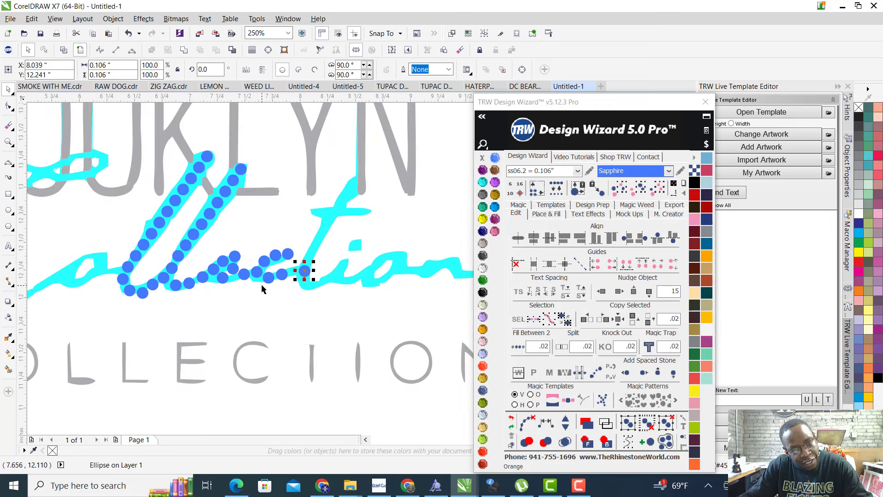
{"action": "scroll", "coordinate": [262, 290], "scroll_direction": "up", "scroll_amount": 2}
Evenly space the selected stones along the stroke, add one stone, and clear the guide curve
{"action": "left_click", "coordinate": [302, 263], "text": "shift"}
{"action": "left_click", "coordinate": [252, 263], "text": "shift"}
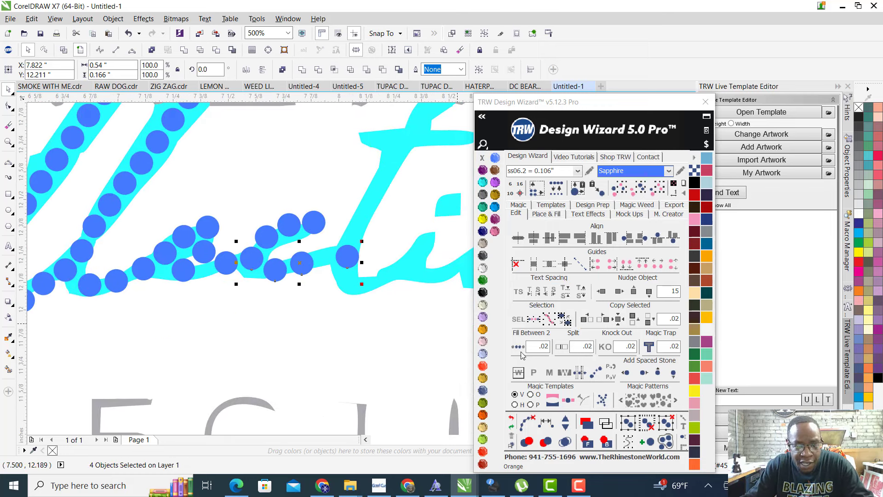
{"action": "left_click", "coordinate": [565, 422]}
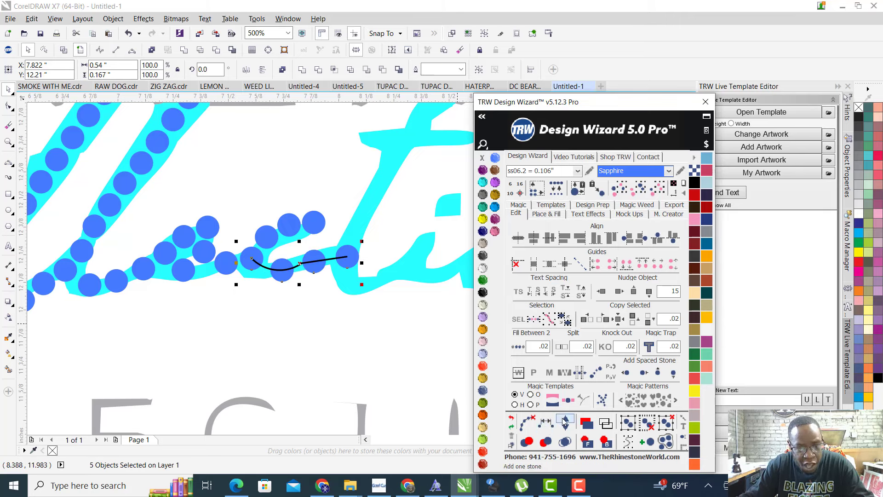
{"action": "left_click", "coordinate": [566, 422]}
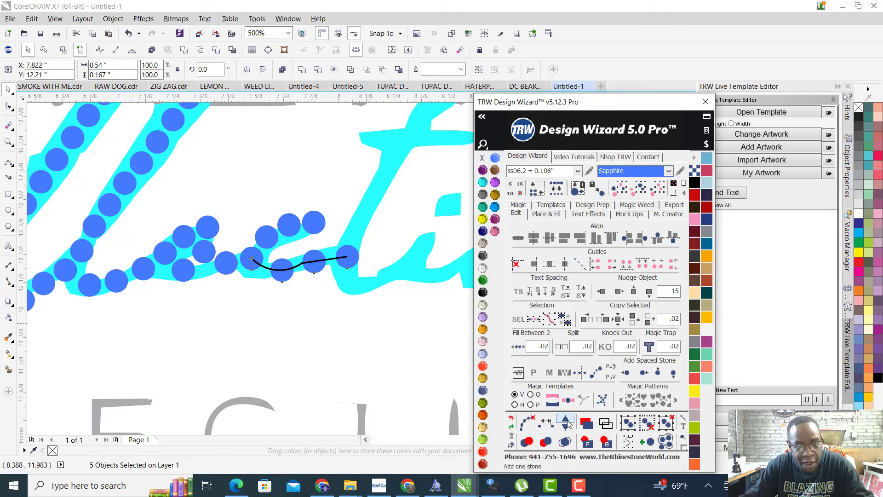
{"action": "left_click", "coordinate": [527, 422]}
{"action": "left_click", "coordinate": [322, 355]}
{"action": "scroll", "coordinate": [258, 234], "scroll_direction": "down", "scroll_amount": 2}
{"action": "scroll", "coordinate": [261, 233], "scroll_direction": "up", "scroll_amount": 1}
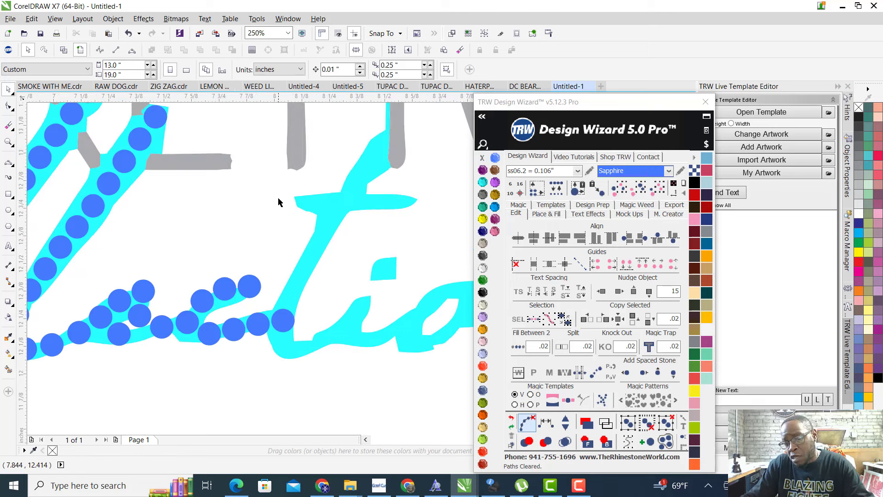
Copy a stone up the t stem and fill evenly spaced stones between the bottom and top stones
{"action": "mouse_move", "coordinate": [284, 320]}
{"action": "left_mouse_down"}
{"action": "mouse_move", "coordinate": [369, 148]}
{"action": "mouse_move", "coordinate": [321, 250]}
{"action": "mouse_move", "coordinate": [310, 239]}
{"action": "mouse_move", "coordinate": [299, 288]}
{"action": "left_mouse_up"}
{"action": "scroll", "coordinate": [368, 156], "scroll_direction": "up", "scroll_amount": 1}
{"action": "scroll", "coordinate": [370, 158], "scroll_direction": "down", "scroll_amount": 1}
{"action": "scroll", "coordinate": [372, 159], "scroll_direction": "up", "scroll_amount": 1}
{"action": "scroll", "coordinate": [309, 238], "scroll_direction": "down", "scroll_amount": 2}
{"action": "scroll", "coordinate": [285, 255], "scroll_direction": "up", "scroll_amount": 1}
{"action": "scroll", "coordinate": [335, 227], "scroll_direction": "up", "scroll_amount": 1}
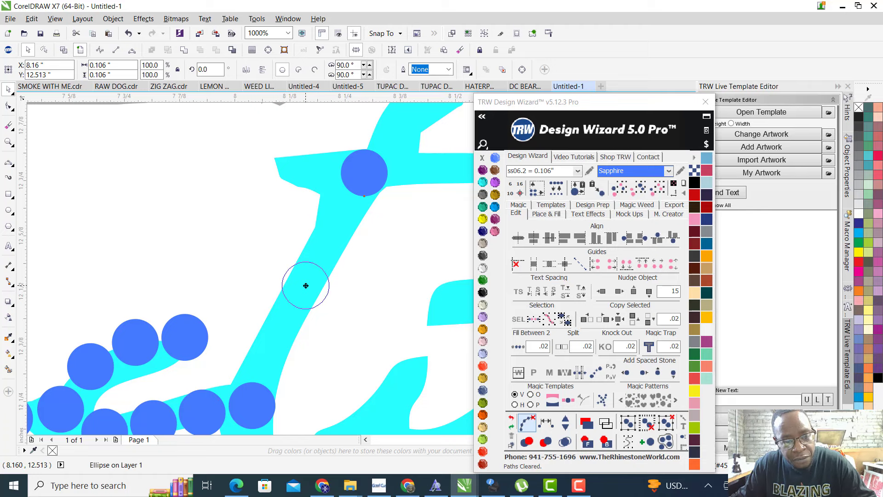
{"action": "left_click", "coordinate": [256, 391]}
{"action": "scroll", "coordinate": [256, 390], "scroll_direction": "down", "scroll_amount": 2}
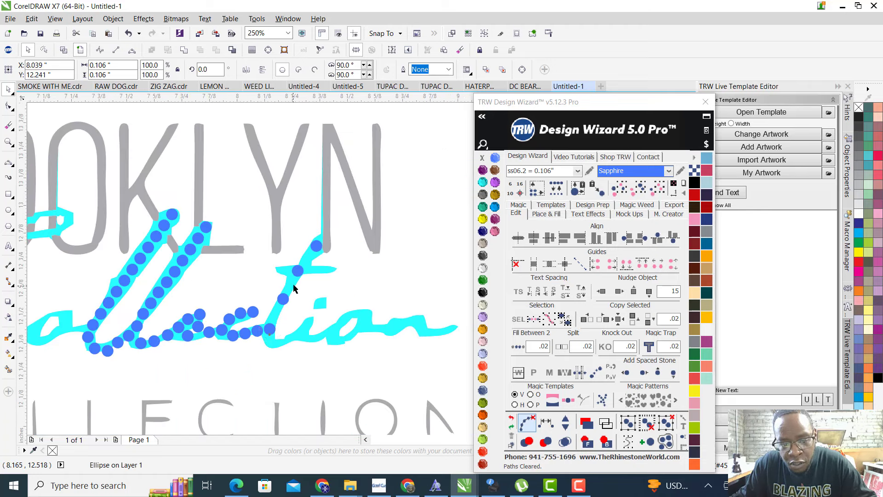
{"action": "scroll", "coordinate": [263, 337], "scroll_direction": "up", "scroll_amount": 2}
{"action": "left_click", "coordinate": [263, 336], "text": "shift"}
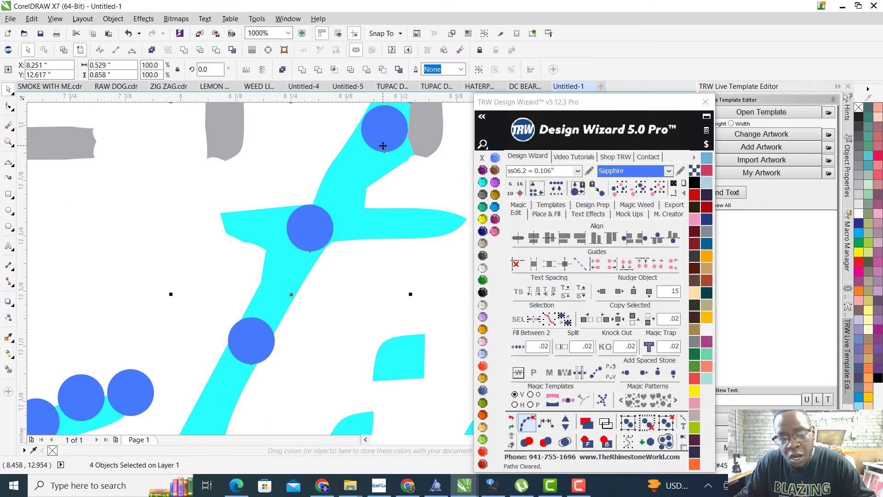
{"action": "left_click", "coordinate": [565, 422]}
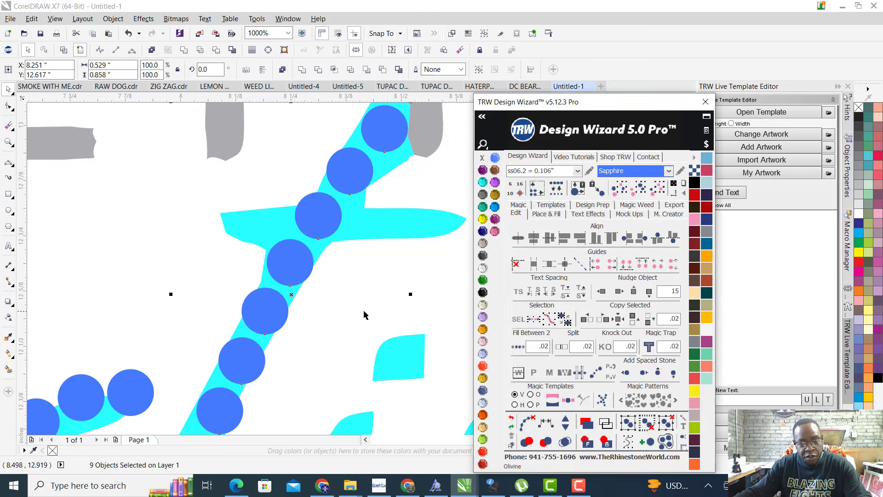
Move a stray stone onto the stroke and add a stone at the end of the t crossbar
{"action": "scroll", "coordinate": [317, 211], "scroll_direction": "up", "scroll_amount": 1}
{"action": "left_click", "coordinate": [327, 198]}
{"action": "left_click_drag", "start_coordinate": [326, 198], "coordinate": [191, 212]}
{"action": "scroll", "coordinate": [184, 256], "scroll_direction": "down", "scroll_amount": 1}
{"action": "scroll", "coordinate": [240, 251], "scroll_direction": "up", "scroll_amount": 1}
{"action": "left_click_drag", "start_coordinate": [302, 258], "coordinate": [347, 256]}
{"action": "scroll", "coordinate": [347, 256], "scroll_direction": "down", "scroll_amount": 1}
{"action": "scroll", "coordinate": [343, 263], "scroll_direction": "down", "scroll_amount": 1}
{"action": "scroll", "coordinate": [320, 251], "scroll_direction": "up", "scroll_amount": 2}
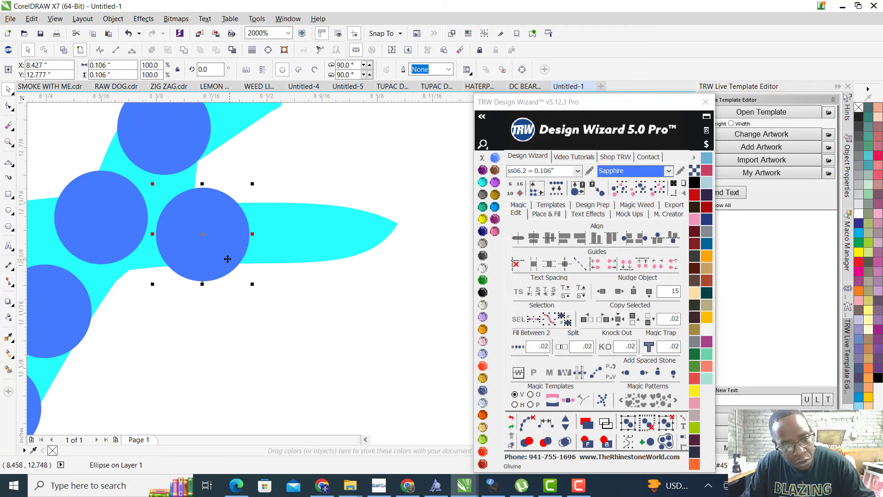
{"action": "left_click_drag", "start_coordinate": [277, 249], "coordinate": [301, 247]}
{"action": "scroll", "coordinate": [322, 189], "scroll_direction": "down", "scroll_amount": 3}
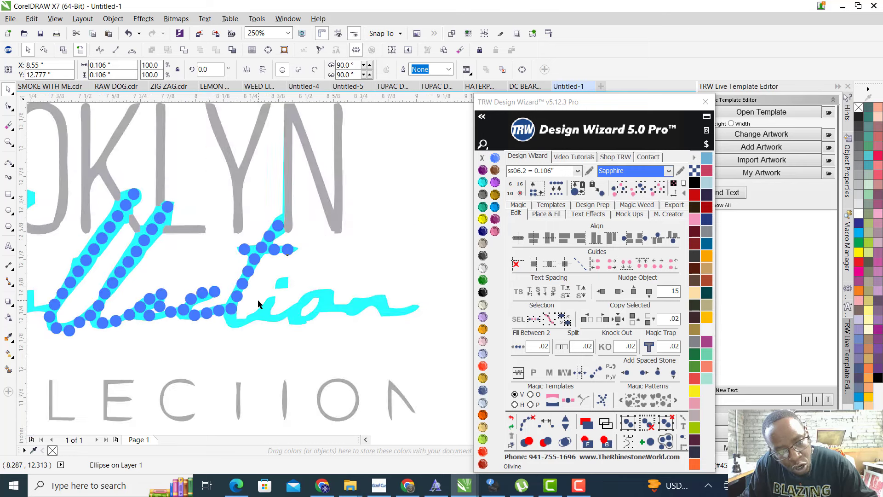
{"action": "scroll", "coordinate": [285, 246], "scroll_direction": "up", "scroll_amount": 4}
{"action": "scroll", "coordinate": [115, 178], "scroll_direction": "down", "scroll_amount": 3}
{"action": "scroll", "coordinate": [193, 184], "scroll_direction": "up", "scroll_amount": 3}
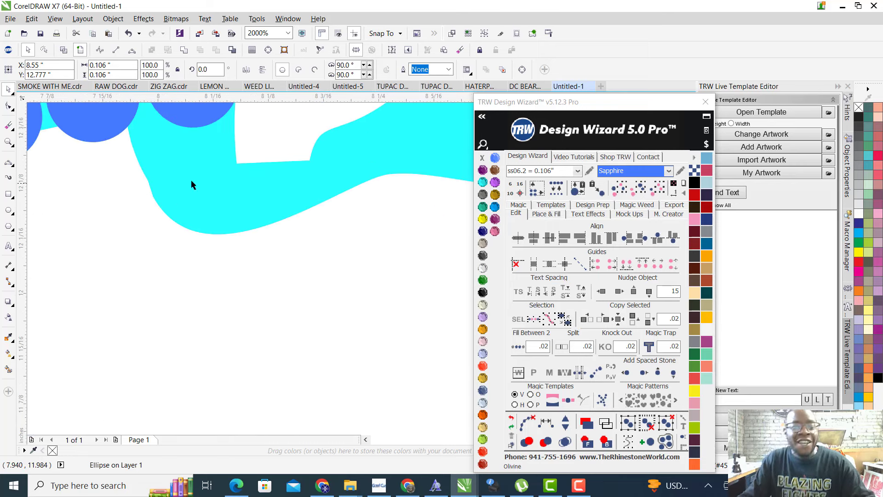
{"action": "scroll", "coordinate": [164, 217], "scroll_direction": "down", "scroll_amount": 2}
{"action": "scroll", "coordinate": [164, 231], "scroll_direction": "up", "scroll_amount": 2}
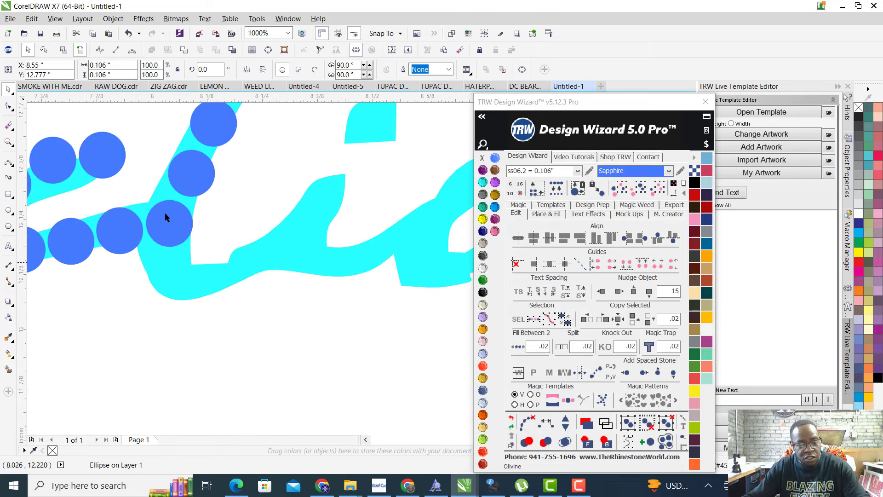
{"action": "scroll", "coordinate": [167, 228], "scroll_direction": "up", "scroll_amount": 2}
{"action": "scroll", "coordinate": [162, 279], "scroll_direction": "up", "scroll_amount": 2}
Undo the accidental stroke change and stamp three stones from the t base to the i
{"action": "left_click", "coordinate": [172, 299]}
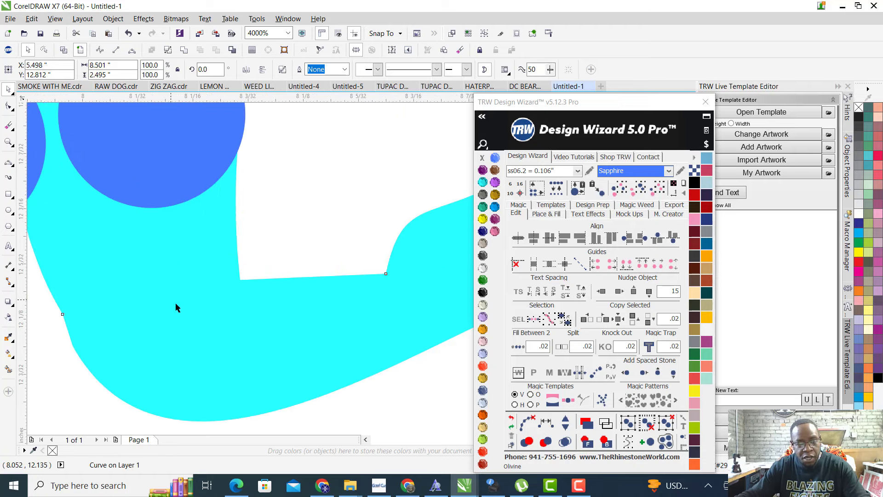
{"action": "scroll", "coordinate": [176, 302], "scroll_direction": "down", "scroll_amount": 4}
{"action": "key", "text": "ctrl+z"}
{"action": "key", "text": "ctrl+z"}
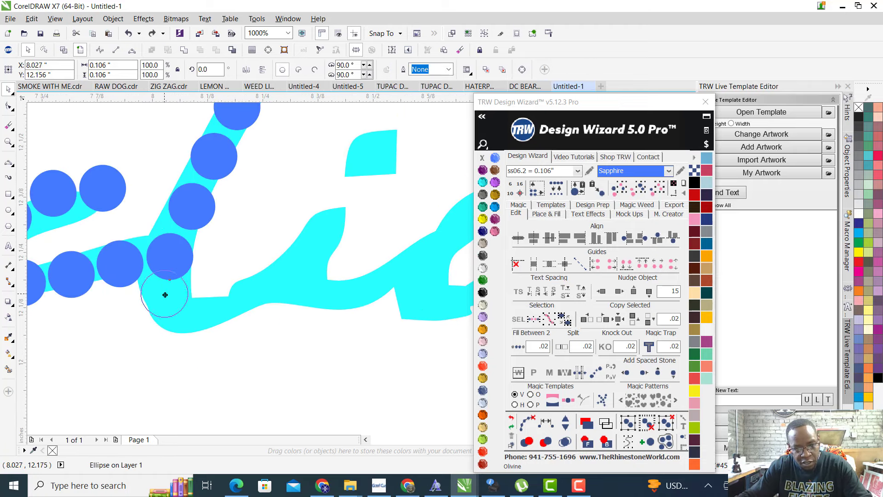
{"action": "key", "text": "ctrl+z"}
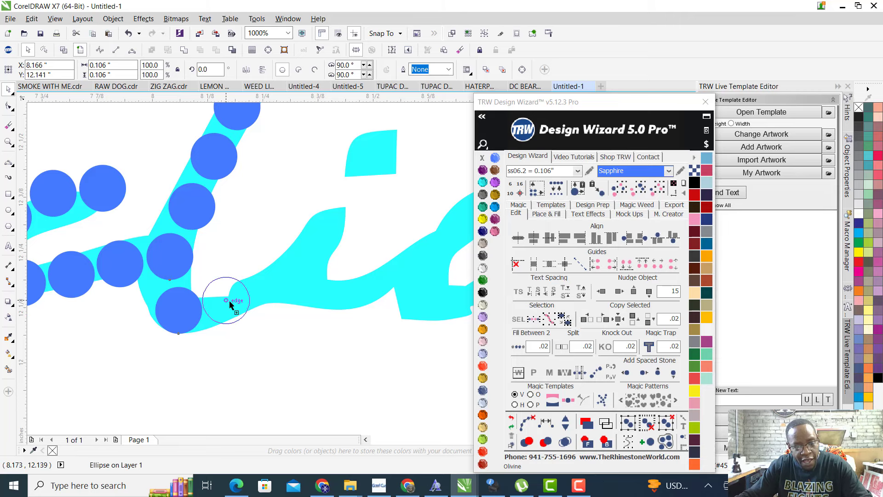
{"action": "left_click", "coordinate": [234, 304]}
{"action": "left_click", "coordinate": [284, 279]}
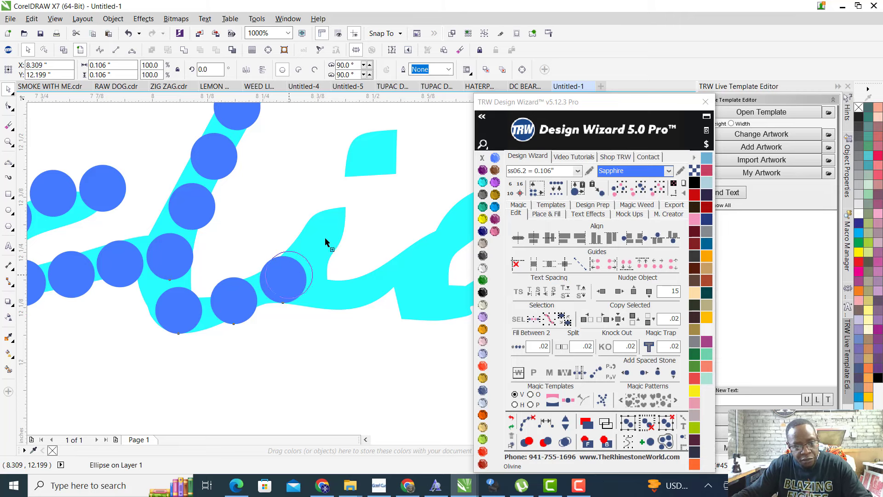
{"action": "left_click", "coordinate": [324, 230]}
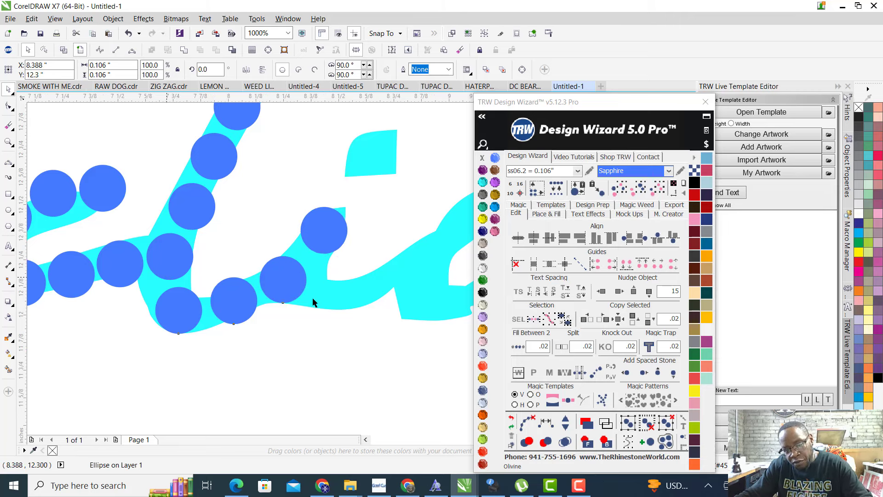
{"action": "scroll", "coordinate": [310, 265], "scroll_direction": "down", "scroll_amount": 4}
Copy a stone onto Elle's loop where it crosses BROOKLYN
{"action": "key", "text": "Escape"}
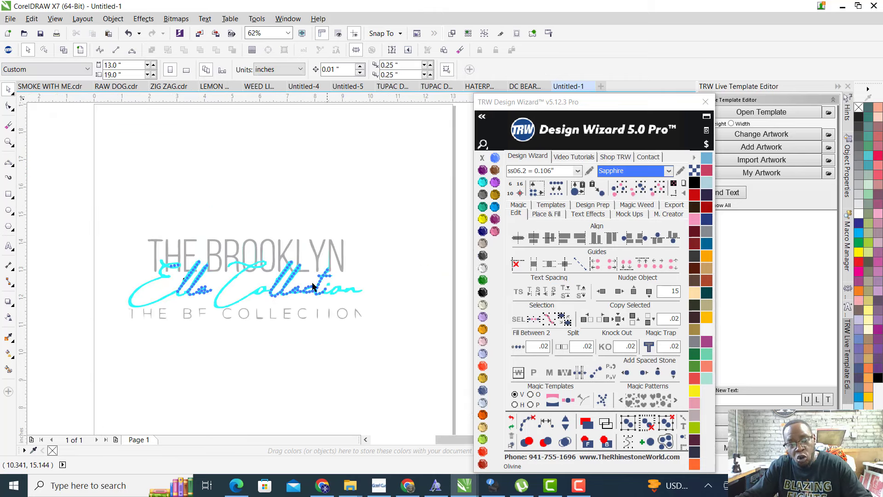
{"action": "scroll", "coordinate": [198, 272], "scroll_direction": "up", "scroll_amount": 5}
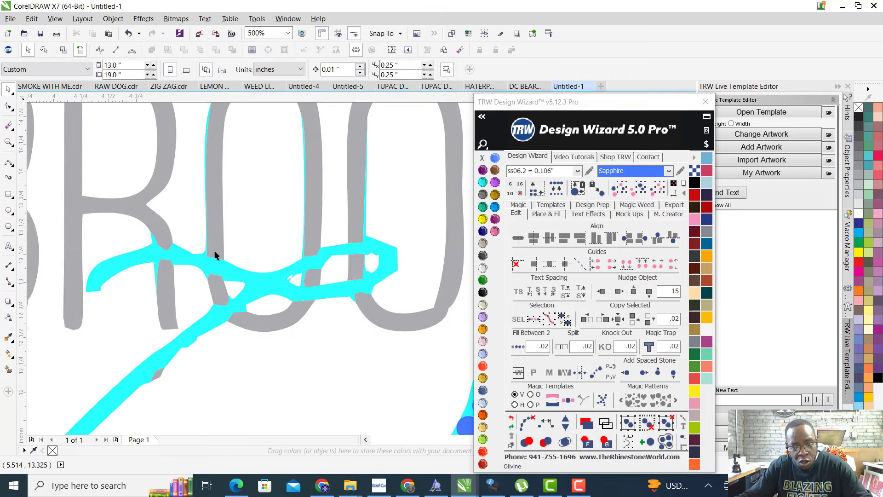
{"action": "scroll", "coordinate": [242, 257], "scroll_direction": "down", "scroll_amount": 1}
{"action": "left_click", "coordinate": [264, 259]}
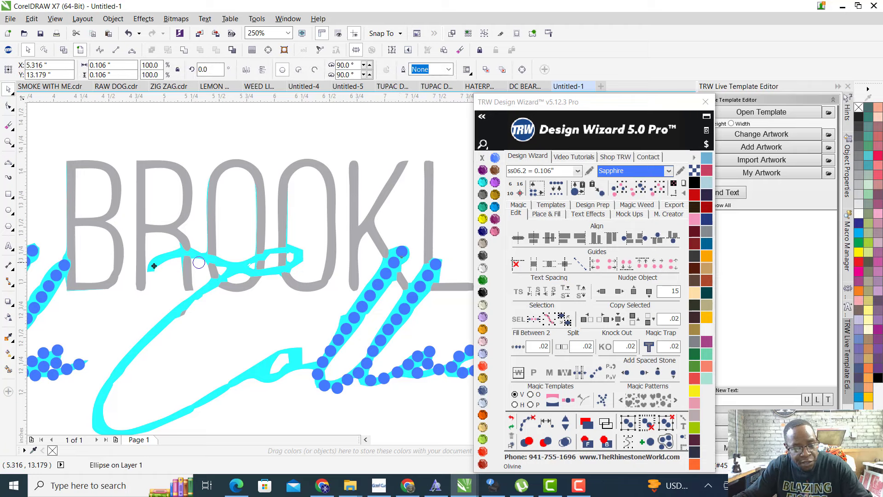
{"action": "scroll", "coordinate": [207, 247], "scroll_direction": "up", "scroll_amount": 5}
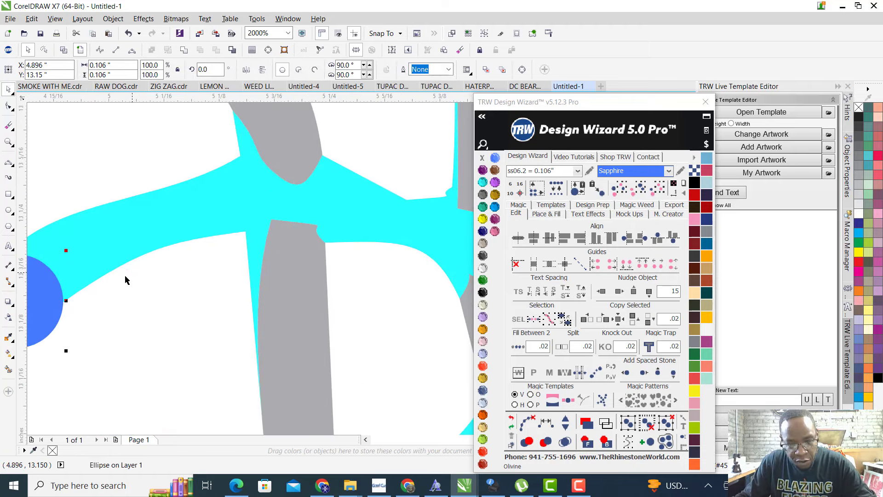
{"action": "left_click_drag", "start_coordinate": [43, 308], "coordinate": [456, 238]}
{"action": "key", "text": "KP_Add"}
Stamp six rhinestones along the cyan stroke across BROOKLYN and select the new run
{"action": "scroll", "coordinate": [265, 205], "scroll_direction": "down", "scroll_amount": 2}
{"action": "scroll", "coordinate": [238, 252], "scroll_direction": "down", "scroll_amount": 6}
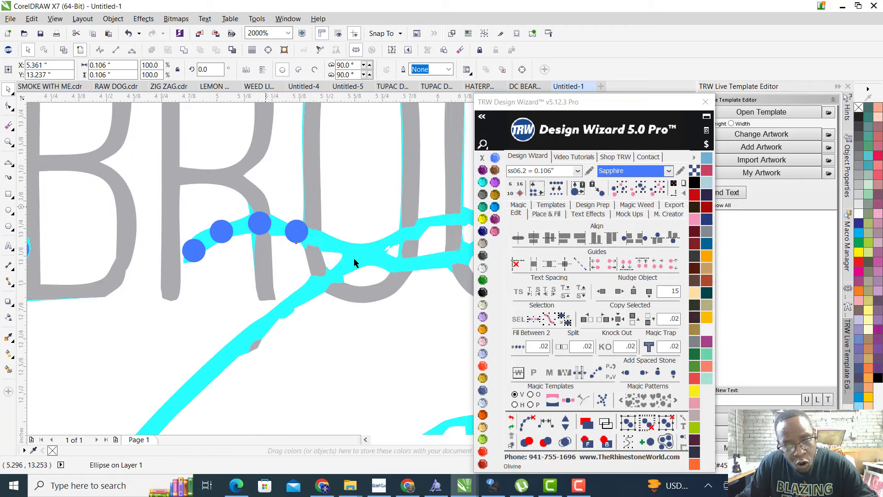
{"action": "scroll", "coordinate": [291, 238], "scroll_direction": "up", "scroll_amount": 6}
{"action": "scroll", "coordinate": [185, 263], "scroll_direction": "down", "scroll_amount": 2}
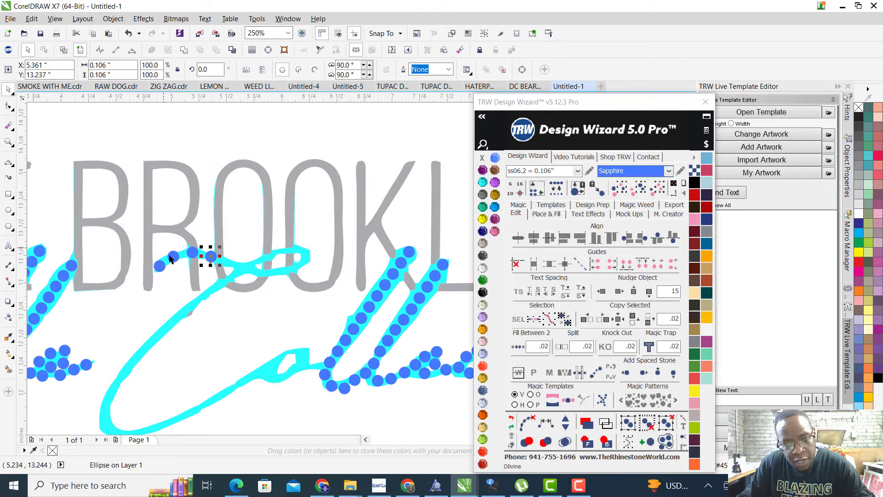
{"action": "scroll", "coordinate": [230, 260], "scroll_direction": "up", "scroll_amount": 3}
{"action": "scroll", "coordinate": [220, 283], "scroll_direction": "up", "scroll_amount": 2}
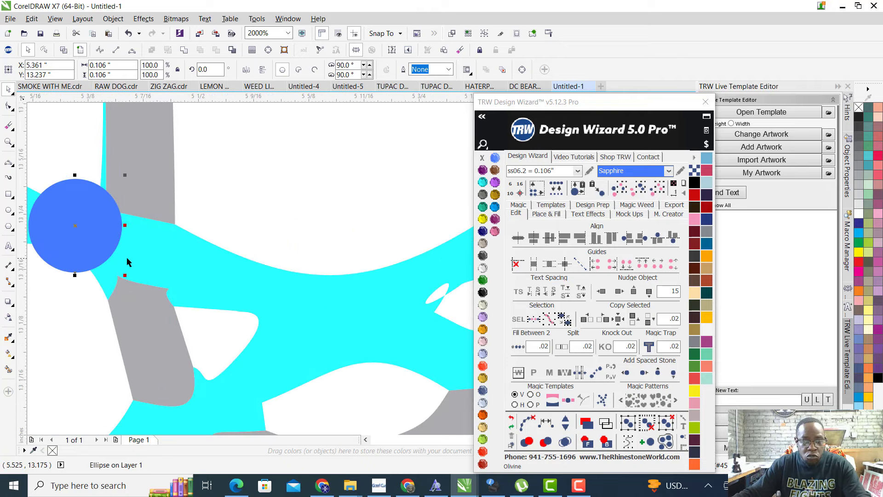
{"action": "left_click", "coordinate": [219, 274]}
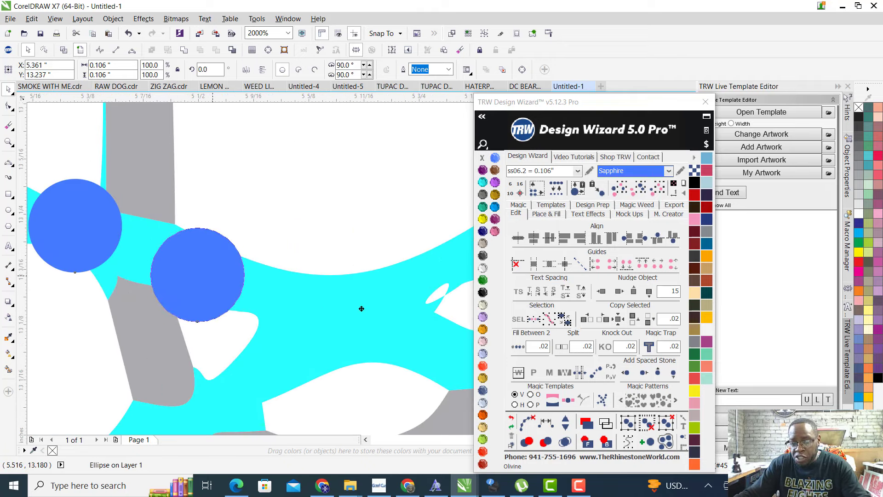
{"action": "left_click", "coordinate": [358, 319]}
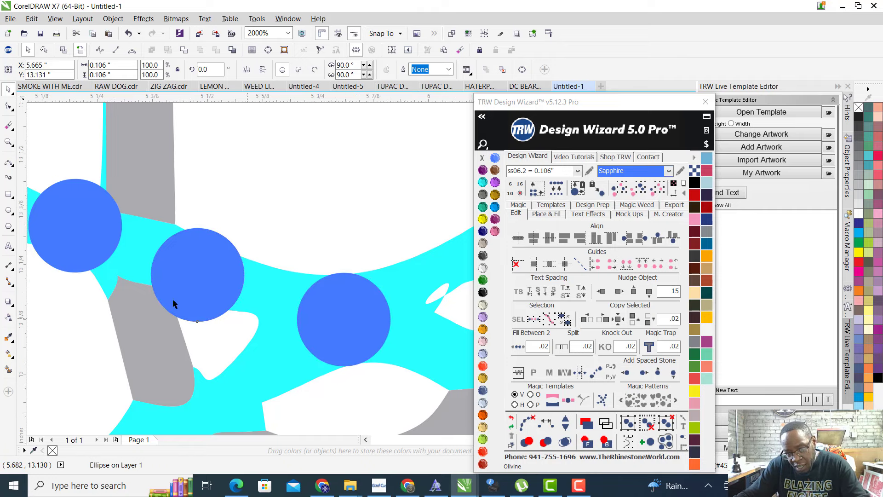
{"action": "scroll", "coordinate": [173, 303], "scroll_direction": "down", "scroll_amount": 5}
{"action": "scroll", "coordinate": [219, 300], "scroll_direction": "up", "scroll_amount": 3}
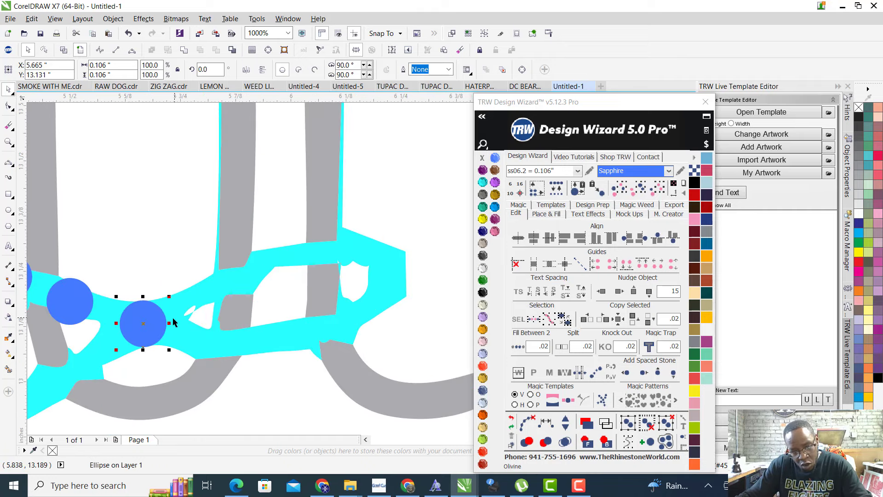
{"action": "left_click", "coordinate": [209, 296]}
{"action": "left_click", "coordinate": [270, 268]}
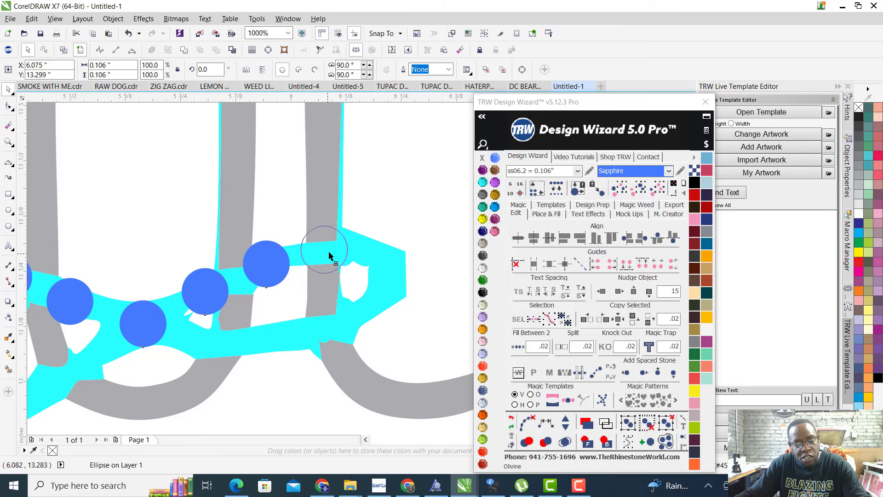
{"action": "left_click", "coordinate": [329, 256]}
{"action": "left_click", "coordinate": [395, 264]}
{"action": "left_click", "coordinate": [318, 256], "text": "shift"}
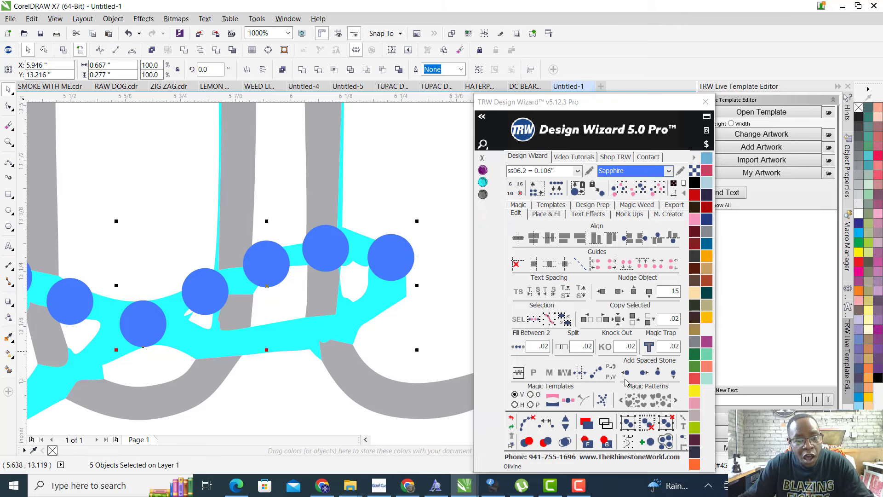
Respace the selected stones evenly, clear the guide curve, and place three more stones by hand
{"action": "left_click", "coordinate": [565, 420]}
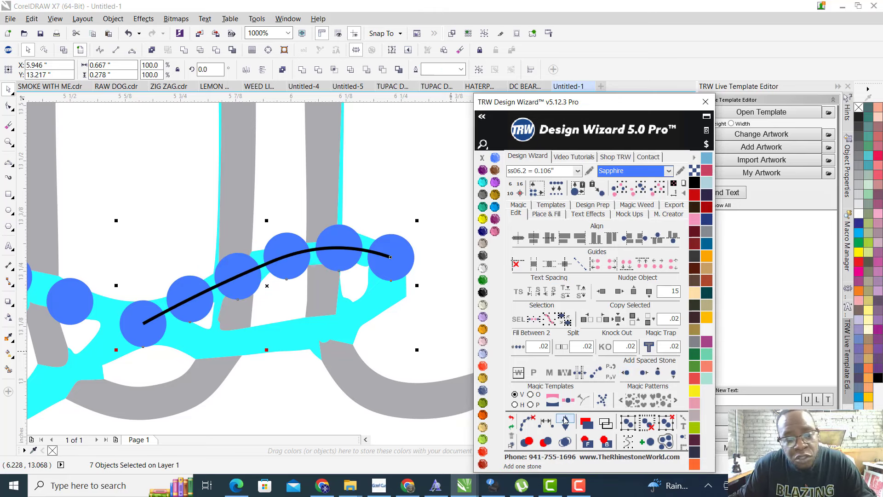
{"action": "left_click", "coordinate": [527, 422]}
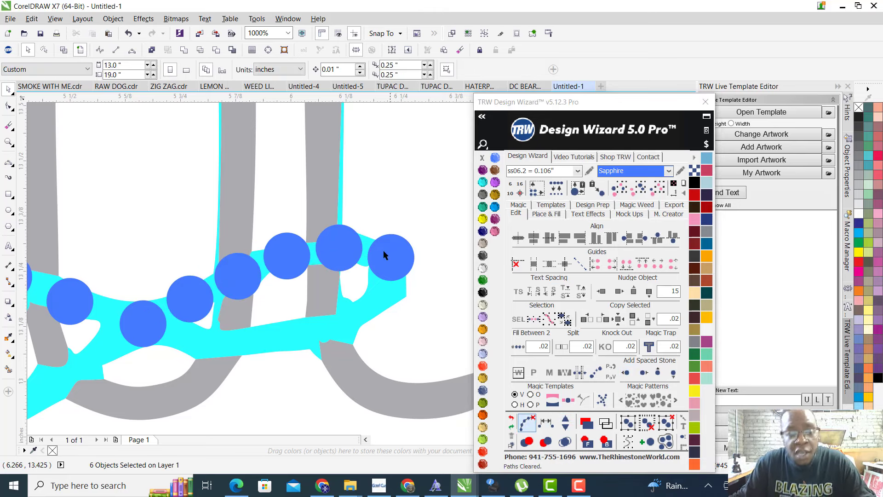
{"action": "scroll", "coordinate": [378, 261], "scroll_direction": "up", "scroll_amount": 2}
{"action": "left_click", "coordinate": [359, 321]}
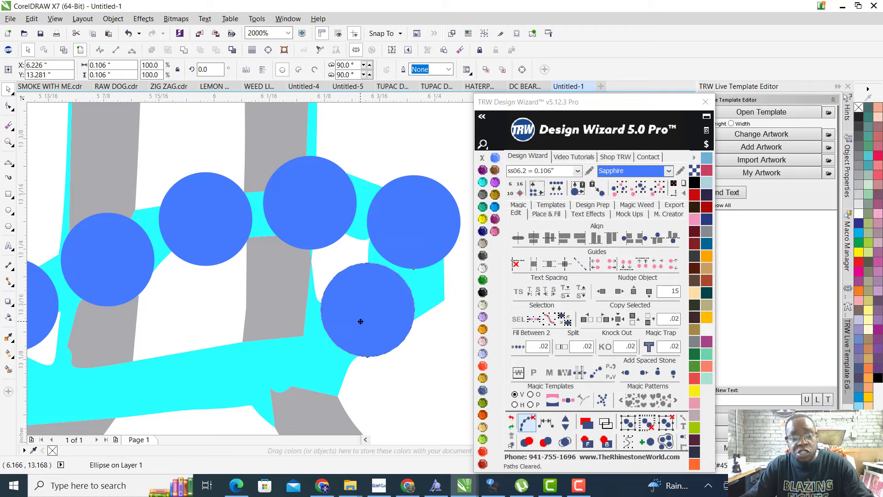
{"action": "scroll", "coordinate": [257, 381], "scroll_direction": "down", "scroll_amount": 6}
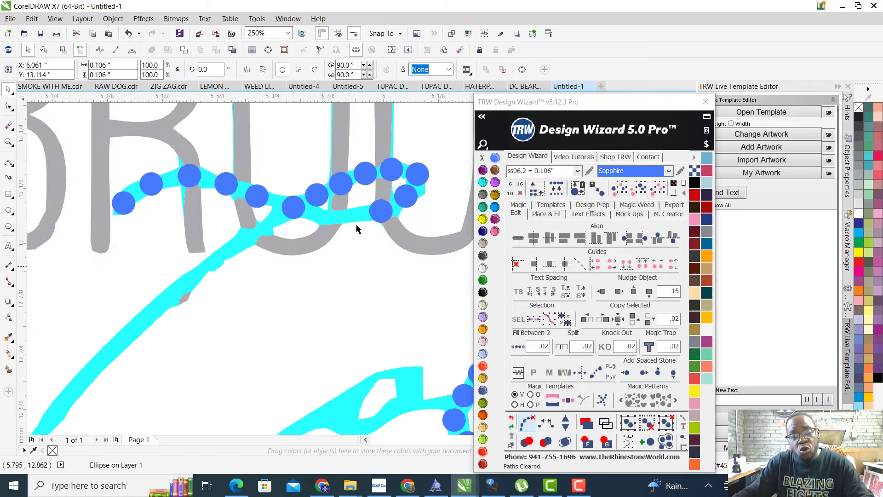
{"action": "scroll", "coordinate": [358, 227], "scroll_direction": "up", "scroll_amount": 8}
{"action": "left_click", "coordinate": [181, 274]}
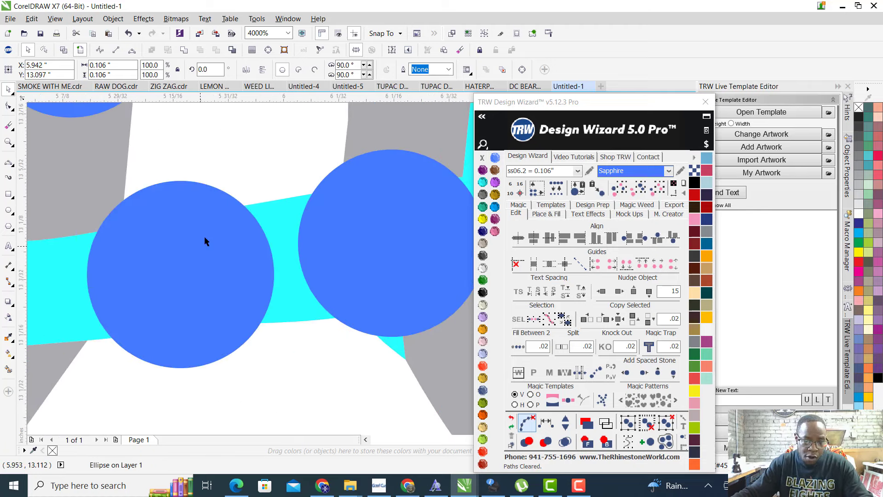
{"action": "scroll", "coordinate": [213, 227], "scroll_direction": "down", "scroll_amount": 5}
{"action": "scroll", "coordinate": [270, 243], "scroll_direction": "up", "scroll_amount": 3}
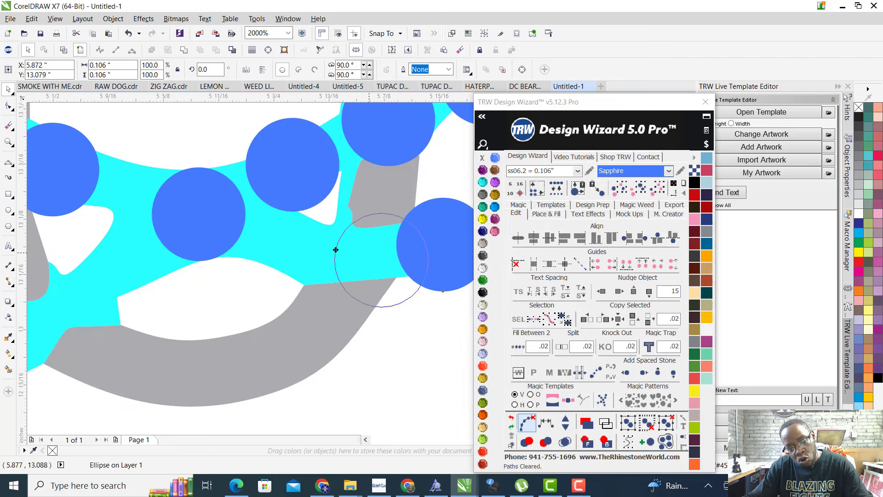
{"action": "left_click", "coordinate": [312, 255]}
Respace the newest stones evenly along the curve, add one stone, and clear the guide curve
{"action": "scroll", "coordinate": [276, 320], "scroll_direction": "down", "scroll_amount": 6}
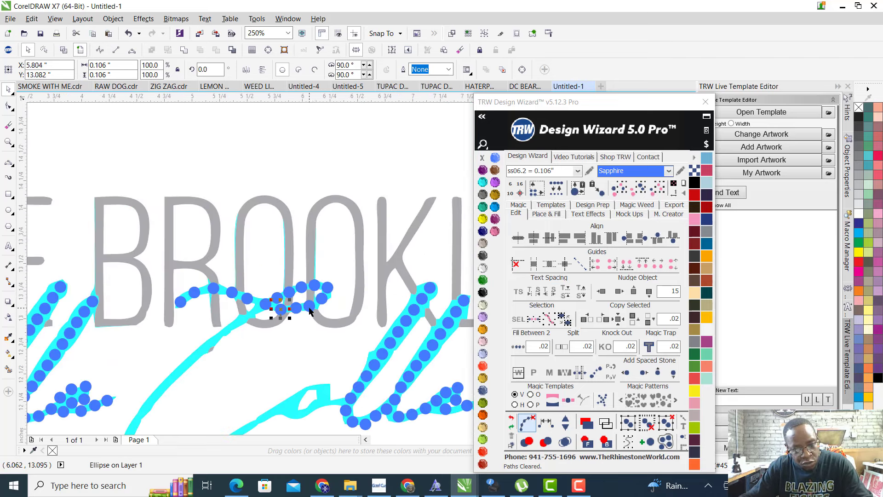
{"action": "scroll", "coordinate": [302, 311], "scroll_direction": "up", "scroll_amount": 4}
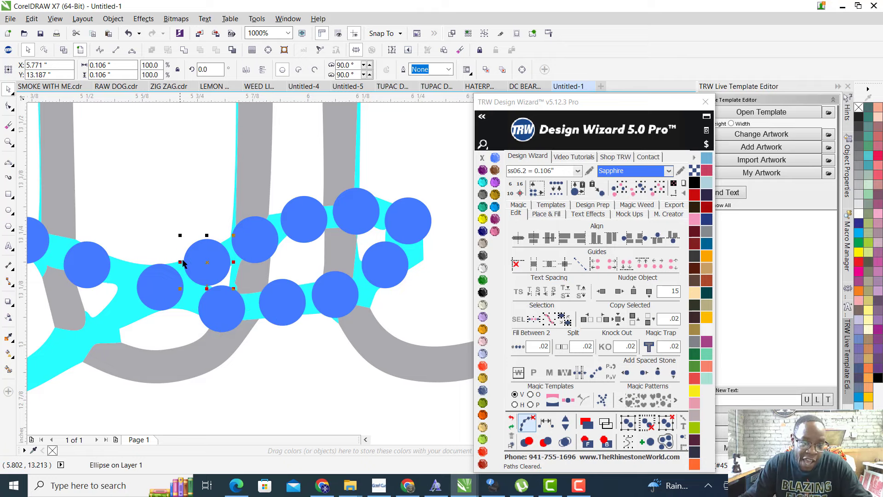
{"action": "scroll", "coordinate": [200, 268], "scroll_direction": "up", "scroll_amount": 2}
{"action": "scroll", "coordinate": [253, 275], "scroll_direction": "up", "scroll_amount": 10}
{"action": "scroll", "coordinate": [240, 217], "scroll_direction": "down", "scroll_amount": 3}
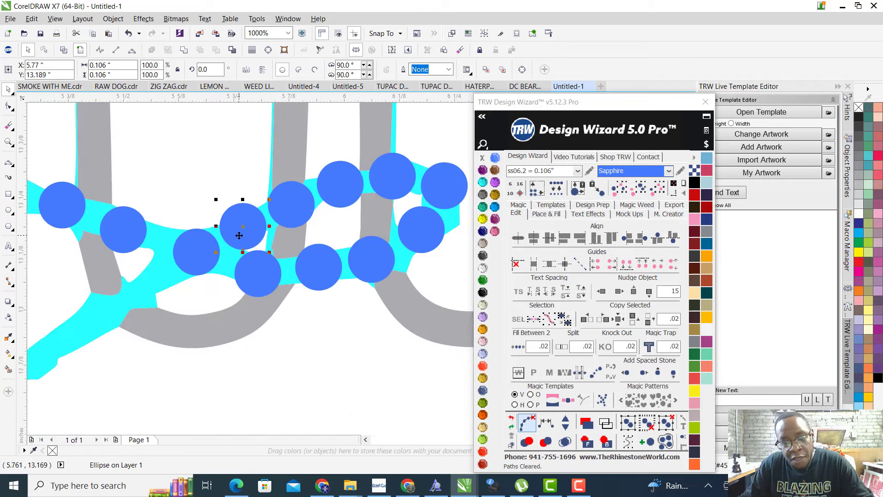
{"action": "scroll", "coordinate": [403, 249], "scroll_direction": "down", "scroll_amount": 2}
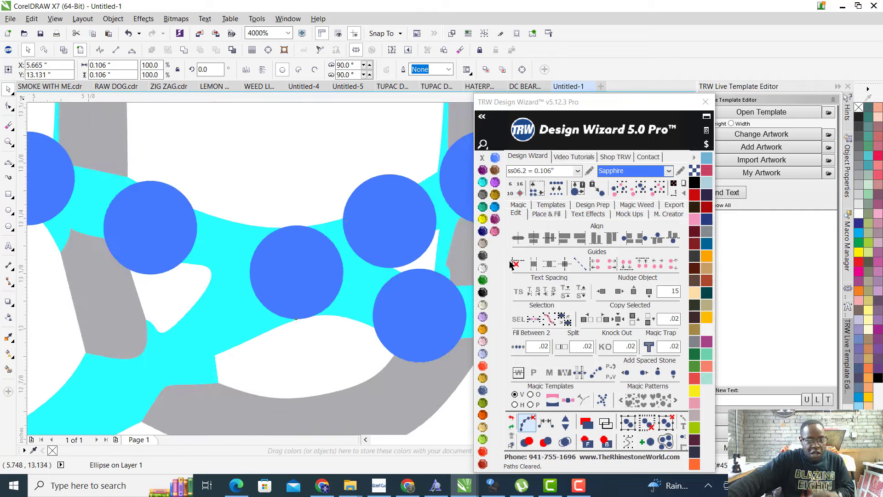
{"action": "left_click", "coordinate": [306, 255], "text": "shift"}
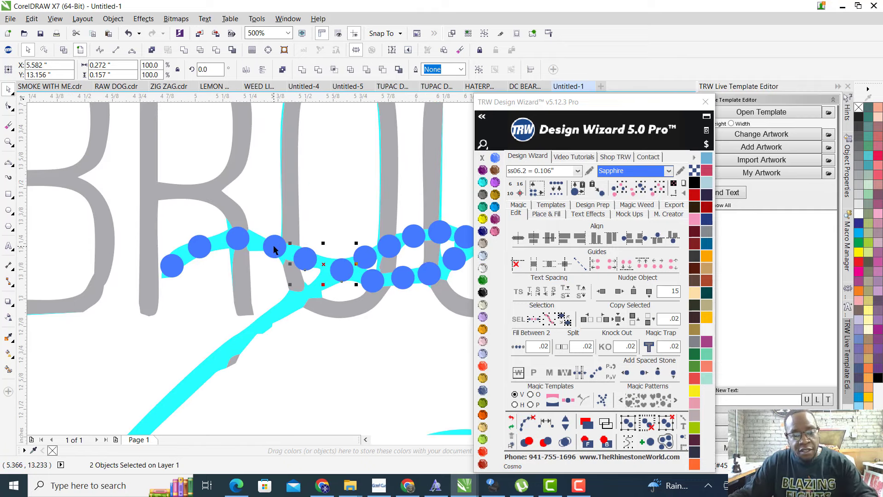
{"action": "left_click", "coordinate": [547, 423]}
{"action": "left_click", "coordinate": [567, 421]}
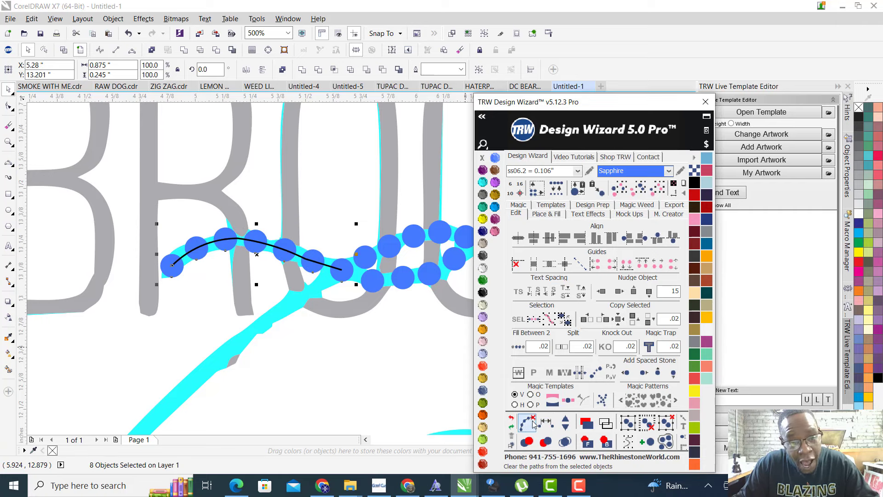
{"action": "left_click", "coordinate": [567, 421]}
{"action": "left_click", "coordinate": [527, 422]}
{"action": "scroll", "coordinate": [358, 203], "scroll_direction": "down", "scroll_amount": 5}
Deselect the stones and nudge two stones closer onto the cyan stroke
{"action": "left_click", "coordinate": [273, 300]}
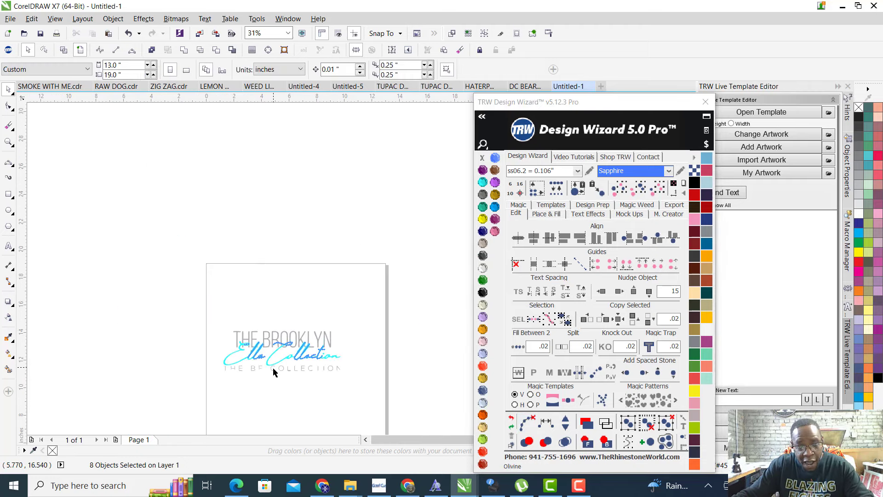
{"action": "scroll", "coordinate": [283, 361], "scroll_direction": "up", "scroll_amount": 2}
{"action": "scroll", "coordinate": [276, 349], "scroll_direction": "up", "scroll_amount": 6}
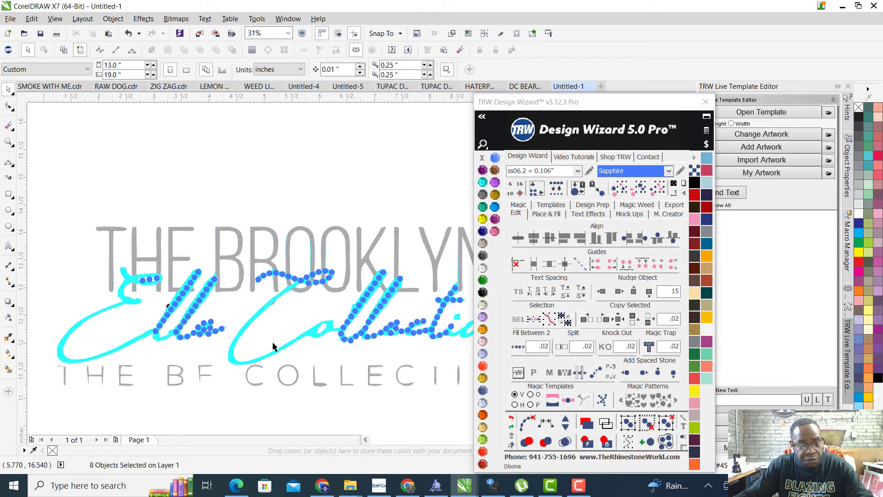
{"action": "left_click_drag", "start_coordinate": [348, 134], "coordinate": [322, 149]}
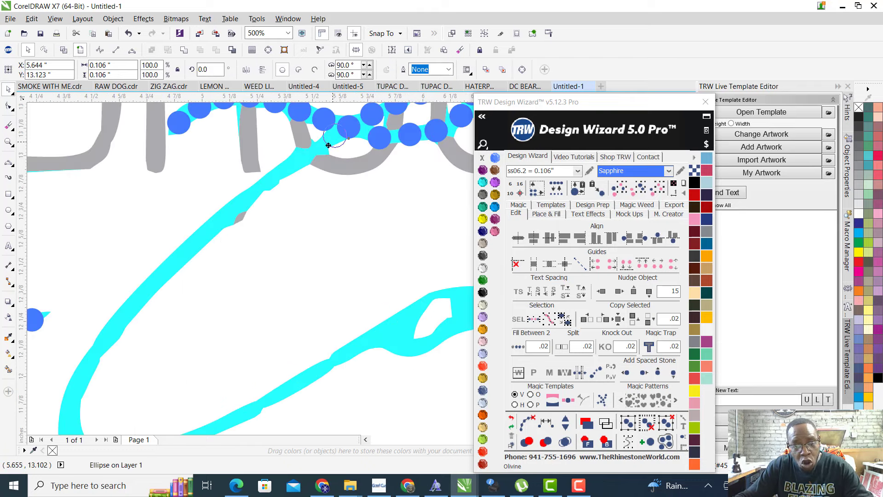
{"action": "scroll", "coordinate": [316, 315], "scroll_direction": "down", "scroll_amount": 4}
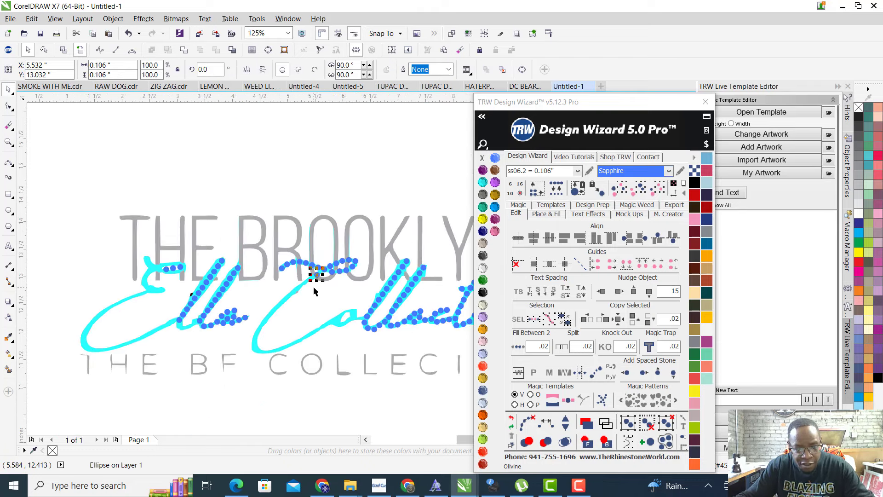
{"action": "scroll", "coordinate": [310, 276], "scroll_direction": "up", "scroll_amount": 8}
{"action": "left_click_drag", "start_coordinate": [307, 260], "coordinate": [327, 217]}
{"action": "scroll", "coordinate": [327, 216], "scroll_direction": "down", "scroll_amount": 5}
{"action": "scroll", "coordinate": [295, 276], "scroll_direction": "up", "scroll_amount": 4}
{"action": "scroll", "coordinate": [332, 258], "scroll_direction": "down", "scroll_amount": 4}
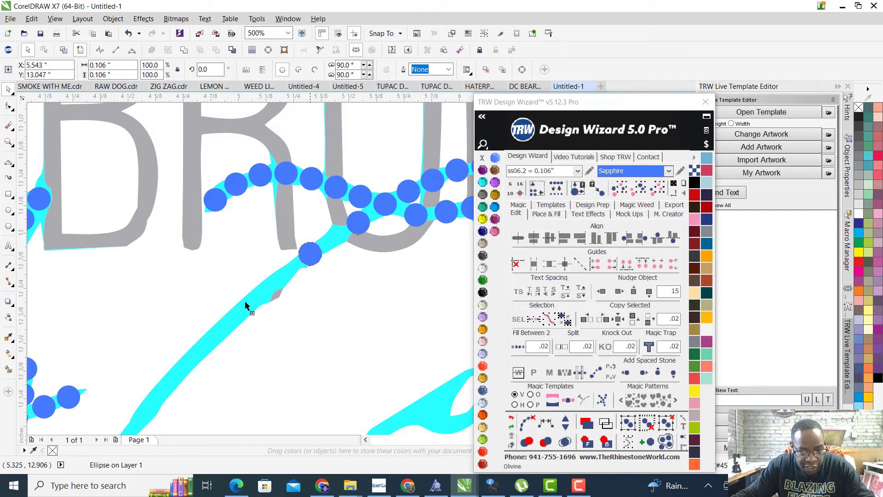
Drag the misplaced stone down onto the lower cyan stroke of Collection
{"action": "left_click", "coordinate": [235, 318]}
{"action": "scroll", "coordinate": [242, 311], "scroll_direction": "down", "scroll_amount": 4}
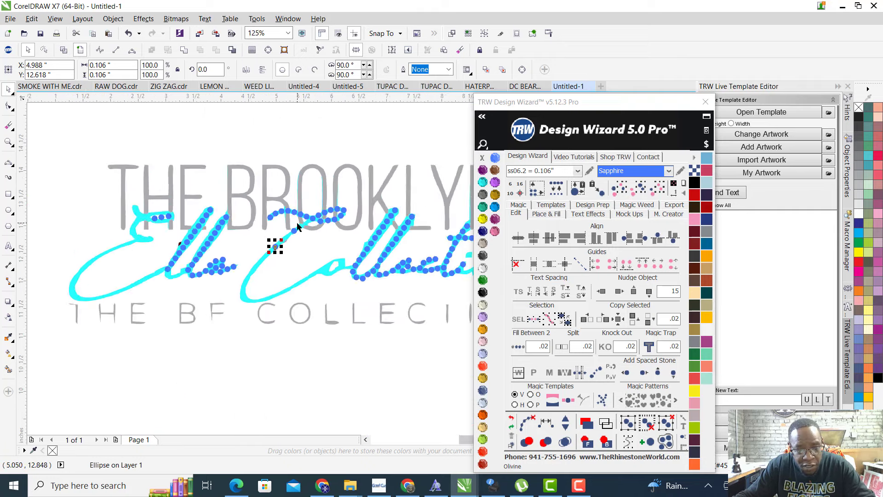
{"action": "scroll", "coordinate": [272, 251], "scroll_direction": "up", "scroll_amount": 3}
{"action": "scroll", "coordinate": [264, 249], "scroll_direction": "up", "scroll_amount": 4}
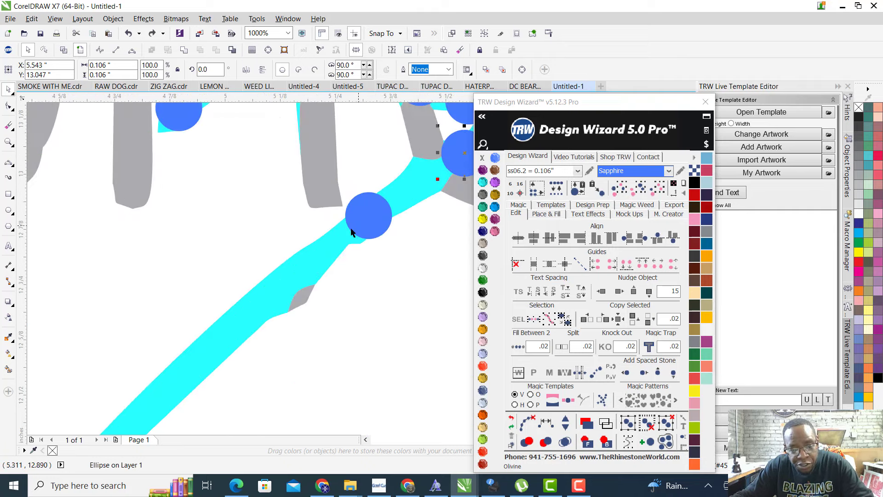
{"action": "mouse_move", "coordinate": [459, 156]}
{"action": "left_mouse_down"}
{"action": "mouse_move", "coordinate": [285, 256]}
{"action": "mouse_move", "coordinate": [228, 329]}
{"action": "left_mouse_up"}
{"action": "scroll", "coordinate": [318, 278], "scroll_direction": "down", "scroll_amount": 5}
{"action": "scroll", "coordinate": [320, 270], "scroll_direction": "up", "scroll_amount": 3}
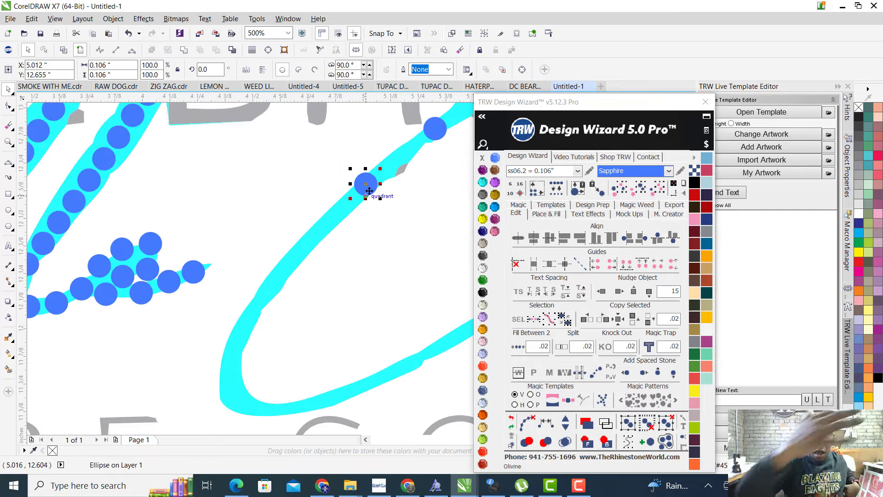